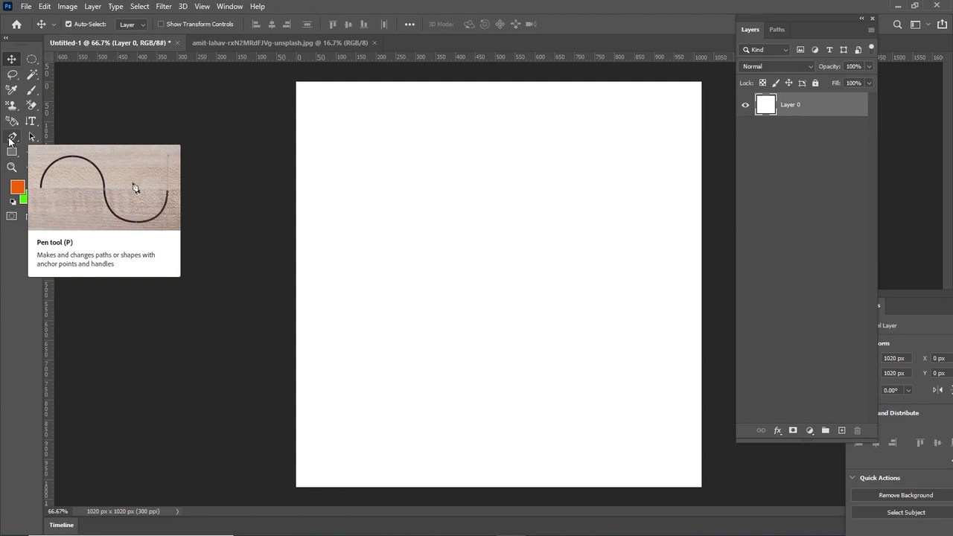
Draw a slanted straight line about 176 by 268 px with the Pen tool in Shape mode and set its stroke to 1.96 px.
click(11, 138)
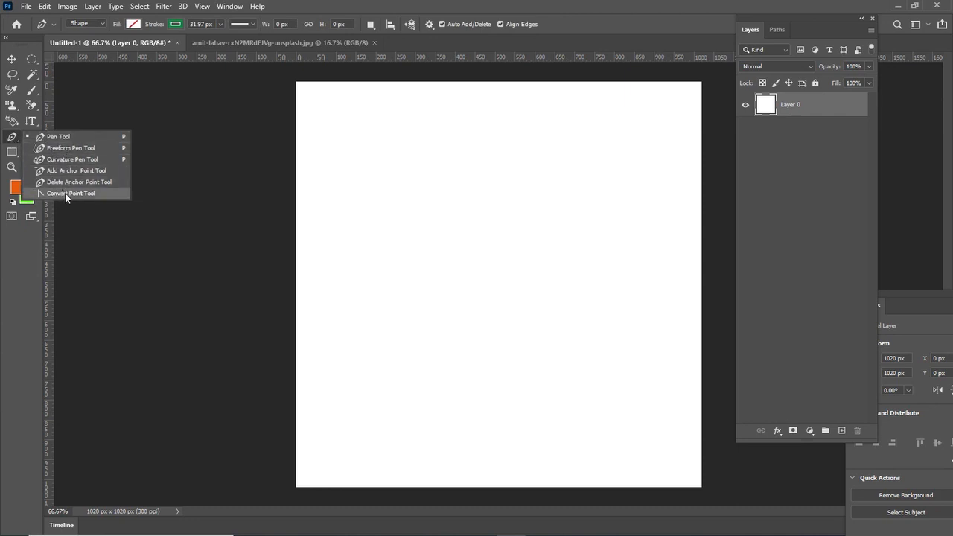
click(102, 23)
click(102, 24)
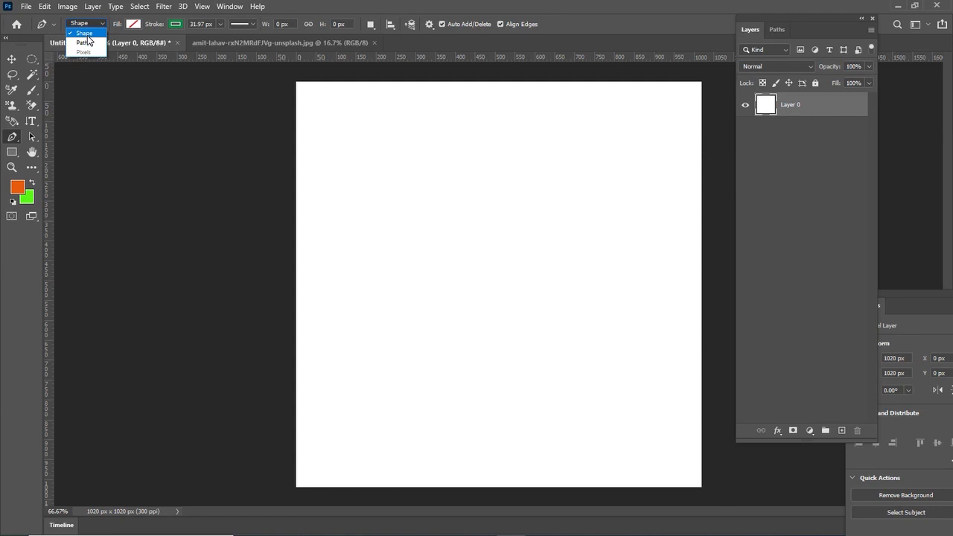
click(88, 36)
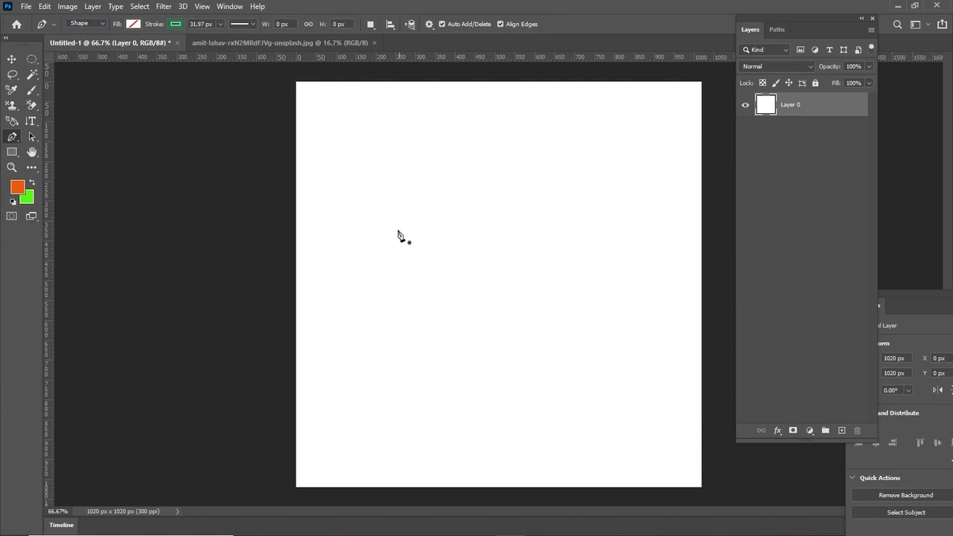
click(380, 283)
click(451, 178)
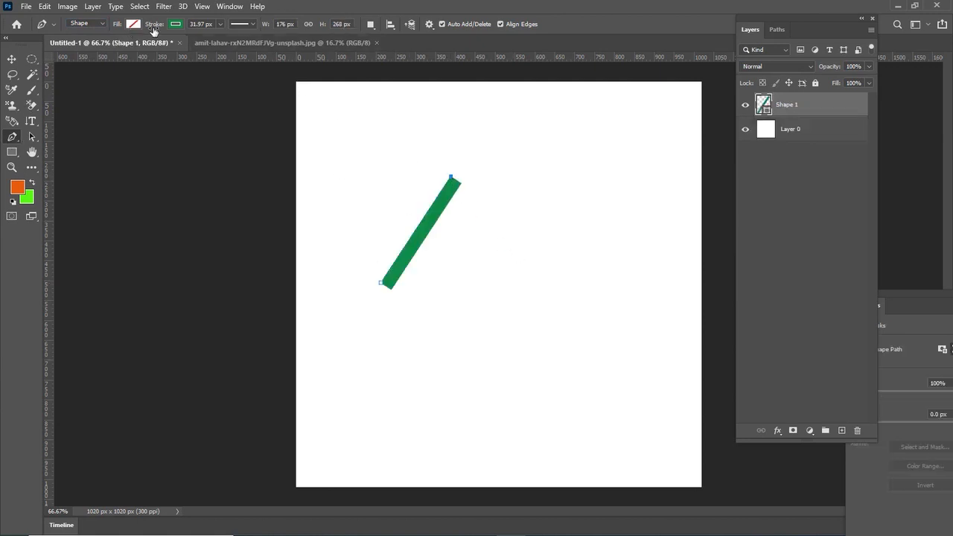
click(219, 24)
drag(214, 35, 216, 37)
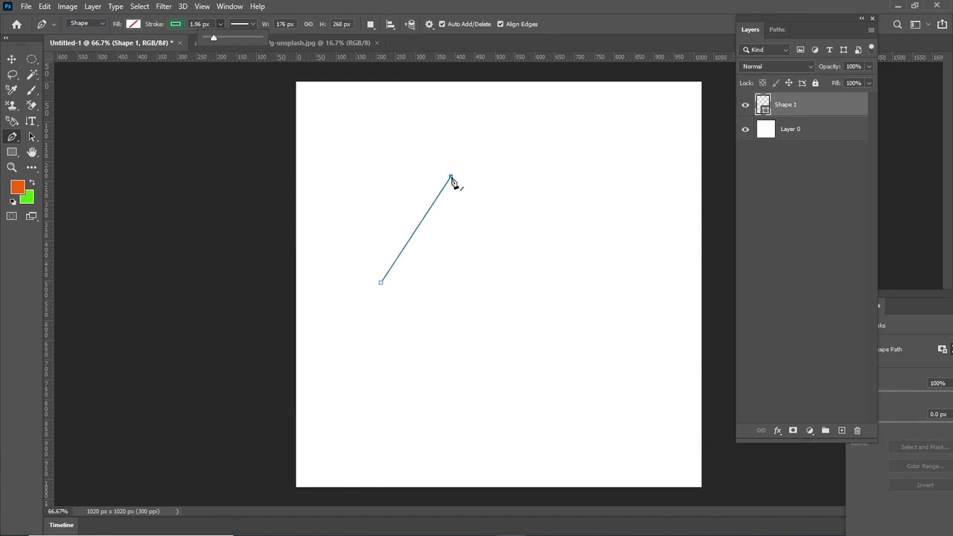
Bend the line outward into an arc about 245 by 297 px and add an anchor point on its upper part.
key(ctrl+plus)
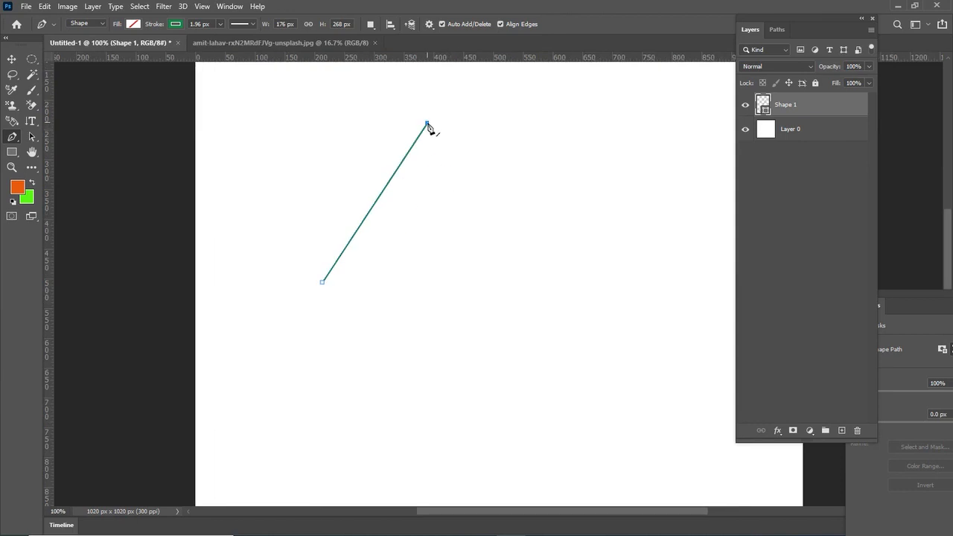
click(373, 204)
mouse_move(373, 204)
mouse_down()
mouse_move(342, 170)
mouse_move(299, 152)
mouse_up()
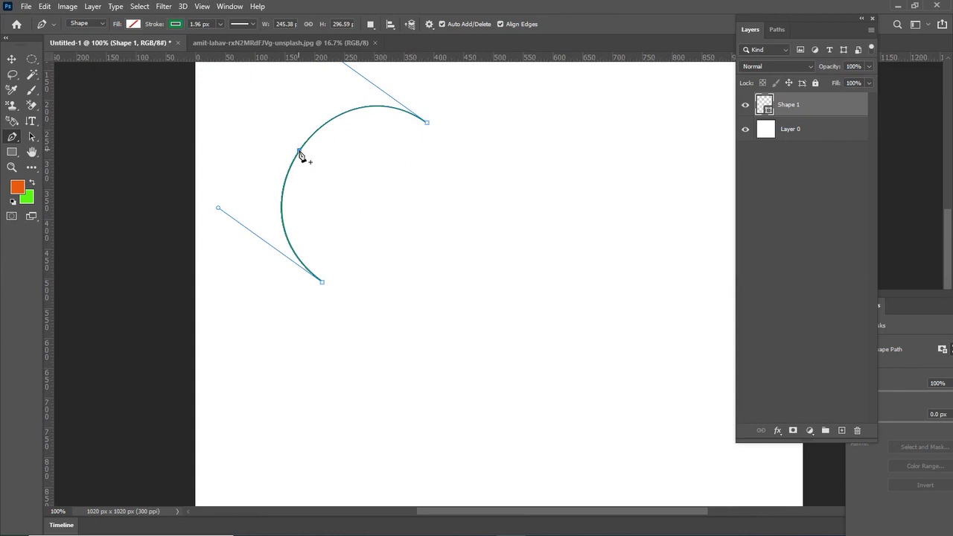
drag(299, 152, 348, 190)
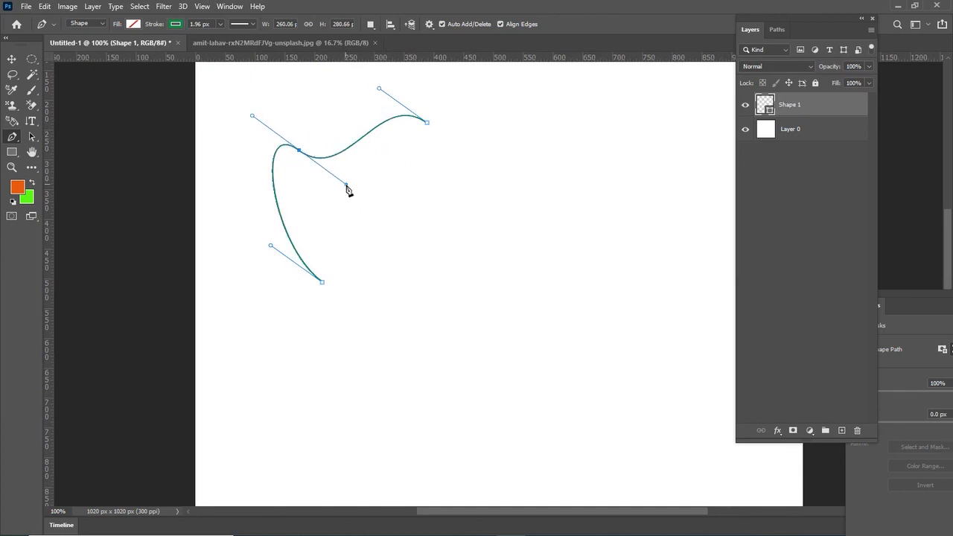
key(ctrl+z)
click(324, 125)
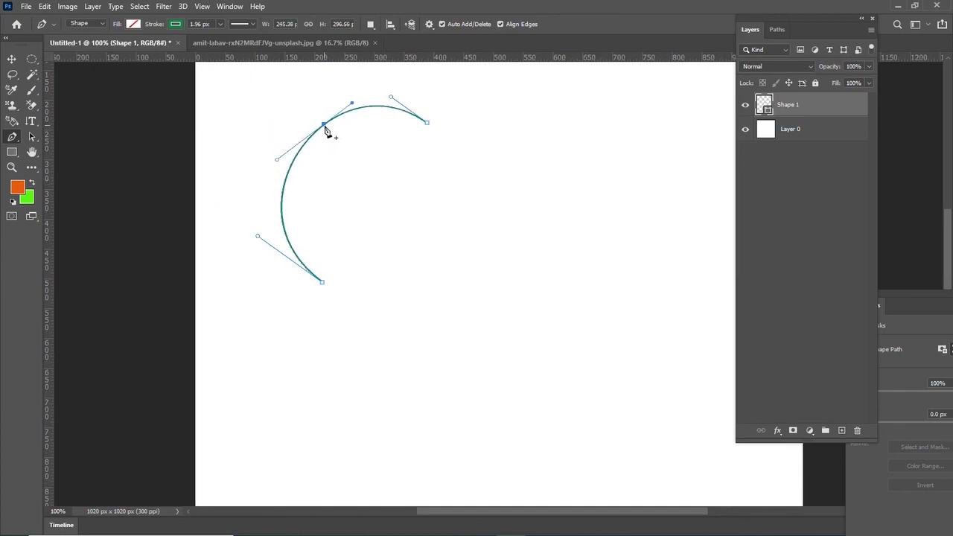
Try to reshape the arc by pulling the direction handles of its upper anchor point.
drag(351, 102, 363, 74)
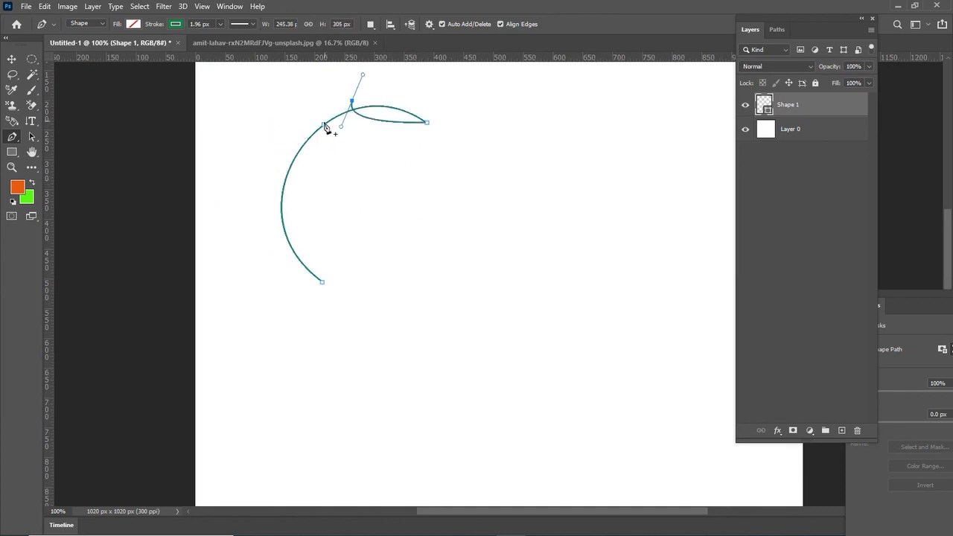
key(ctrl+z)
drag(277, 160, 287, 191)
key(ctrl+z)
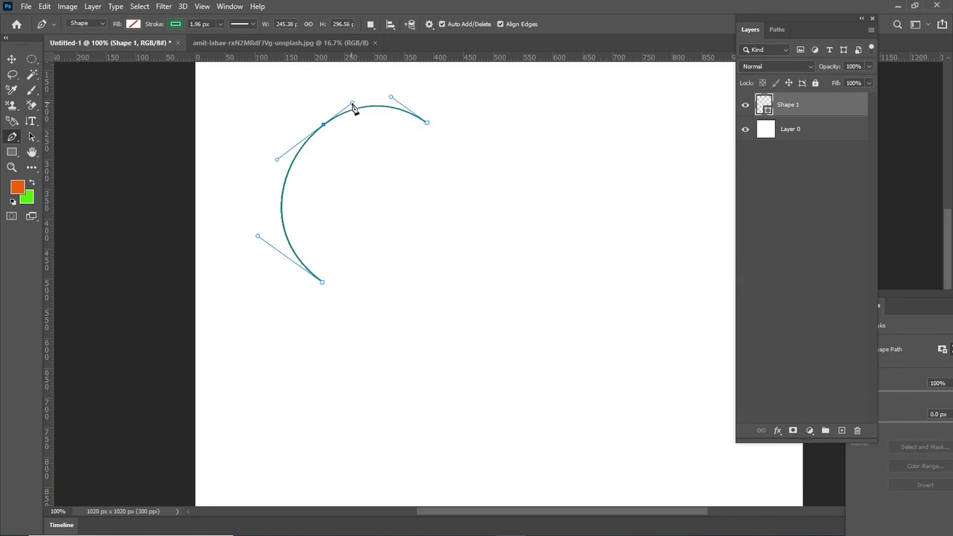
Close the arc with a straight segment between its two end points.
mouse_move(354, 108)
mouse_down()
mouse_move(402, 121)
mouse_move(349, 112)
mouse_up()
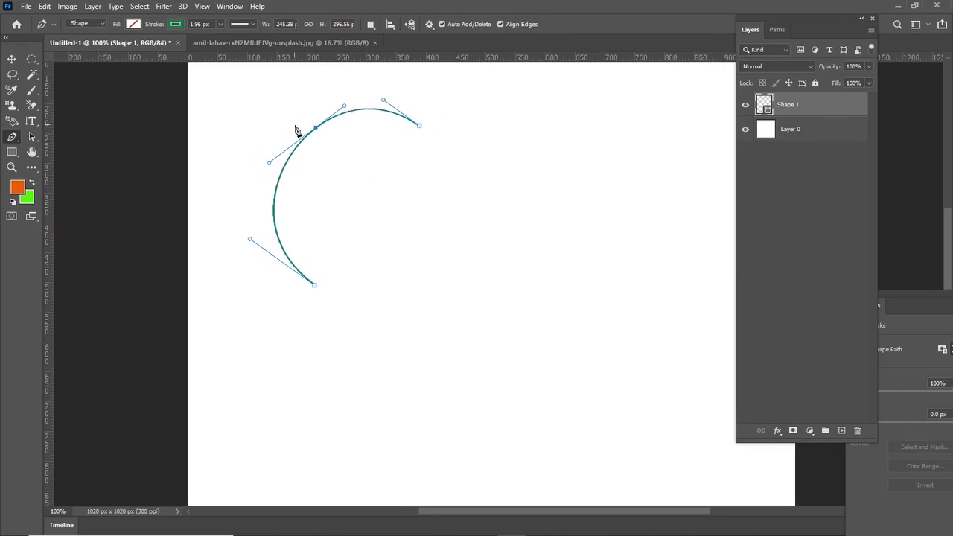
click(420, 128)
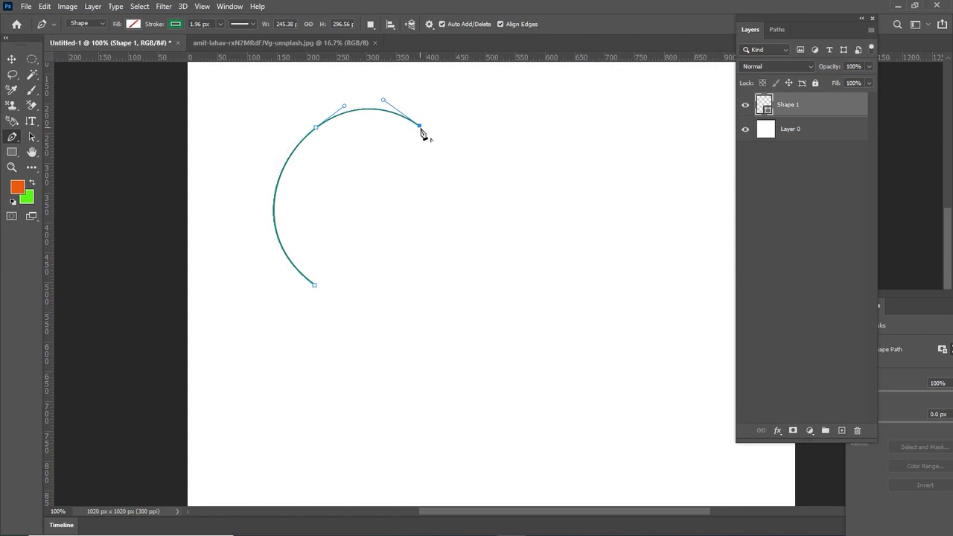
click(316, 290)
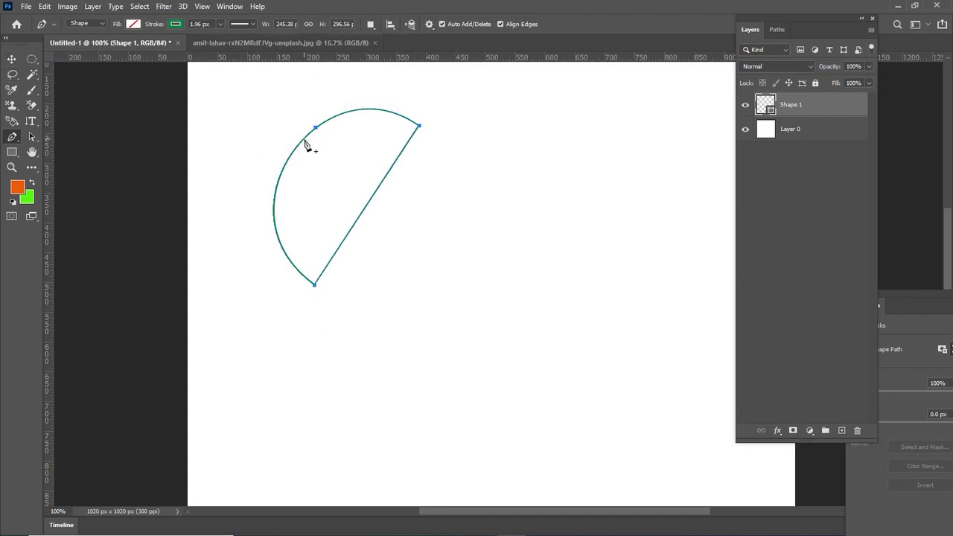
Try to fill the closed half-round shape with a solid color.
click(27, 198)
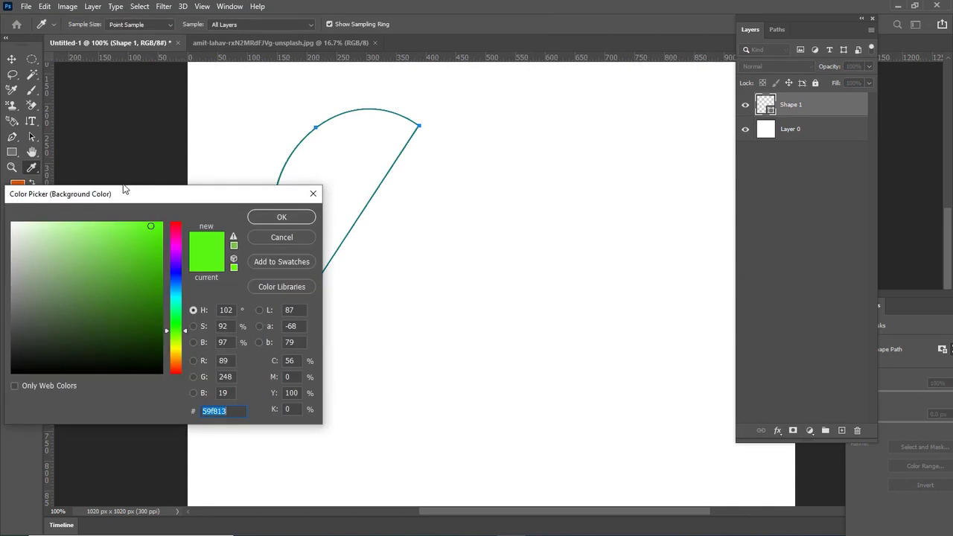
click(295, 216)
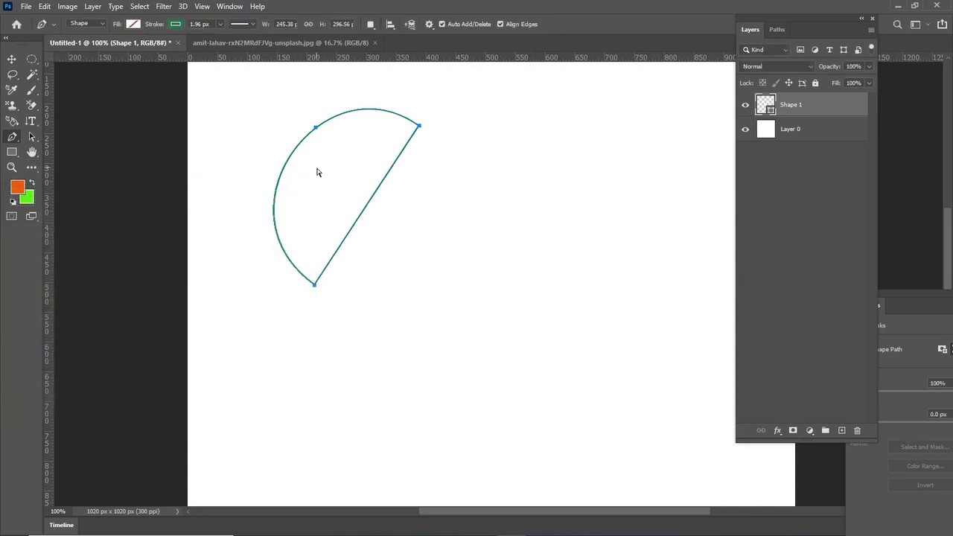
key(alt+BackSpace)
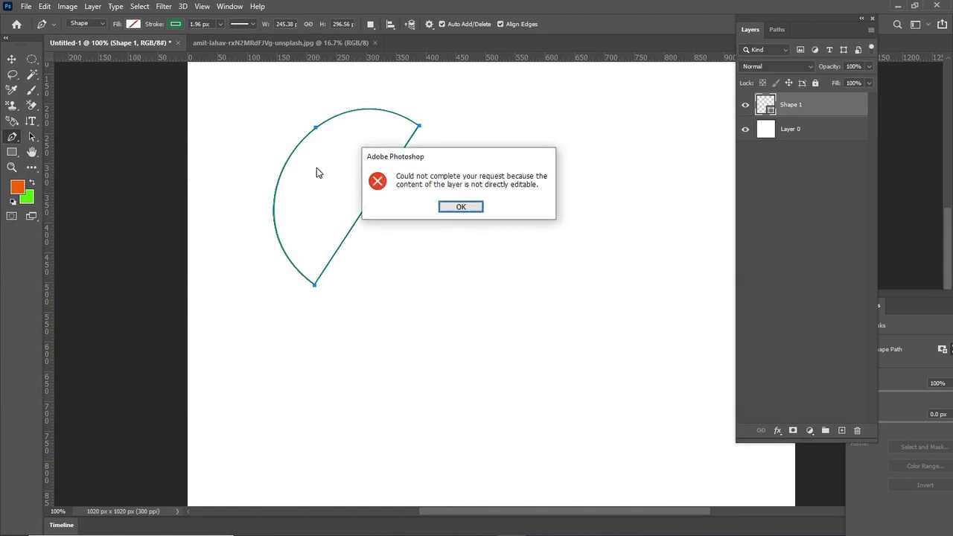
click(461, 208)
Move the anchor point on the curved side outward so the closed shape measures about 289 by 325 px.
drag(319, 132, 262, 125)
key(ctrl+z)
click(269, 113)
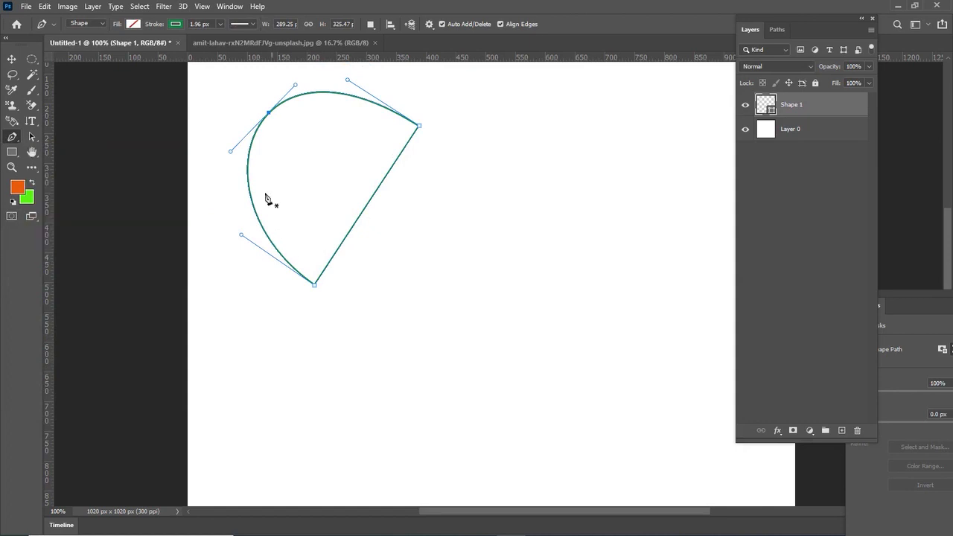
click(297, 84)
drag(304, 68, 304, 65)
click(393, 258)
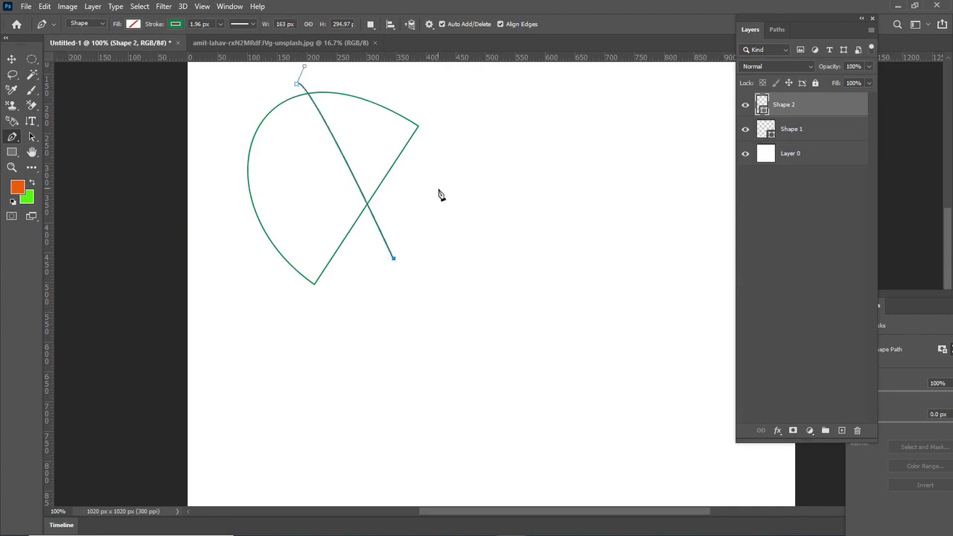
click(423, 220)
key(Escape)
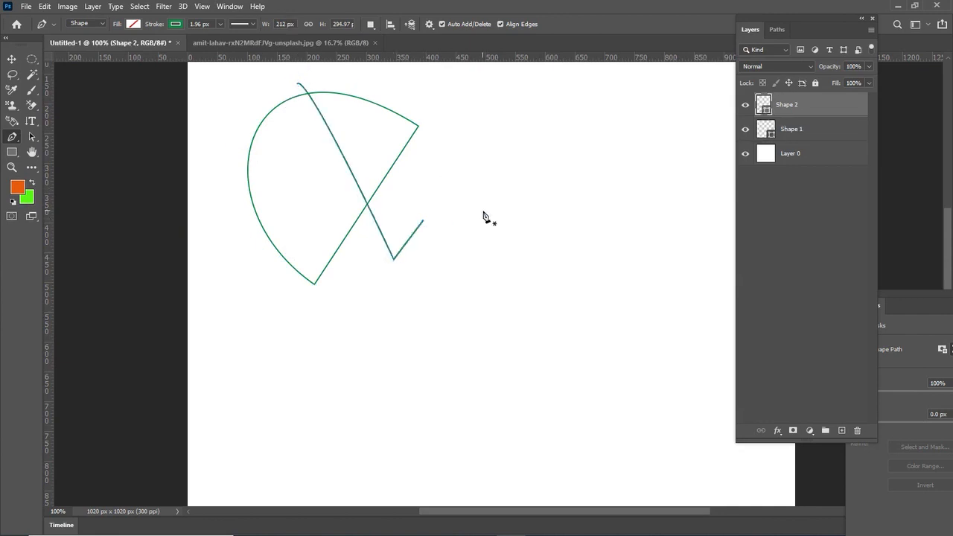
key(ctrl+z)
key(ctrl+z)
key(ctrl+z)
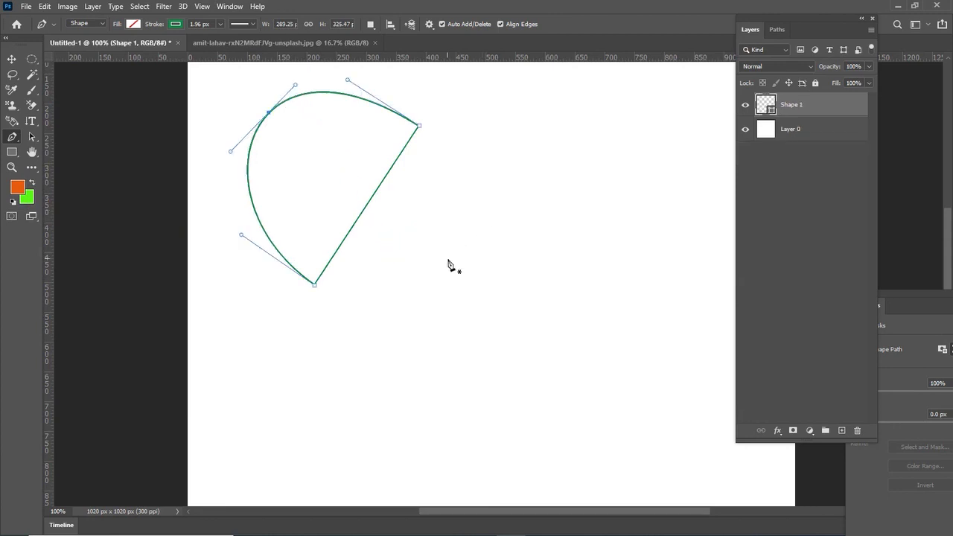
Draw a closed triangle about 248 by 213 px beside the half-round shape with the Pen tool.
click(447, 258)
click(533, 139)
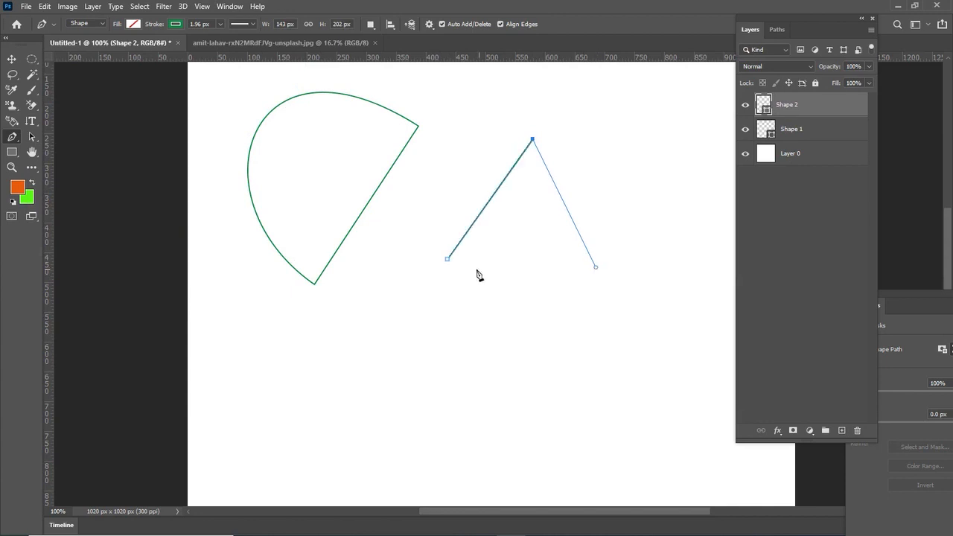
drag(448, 259, 448, 264)
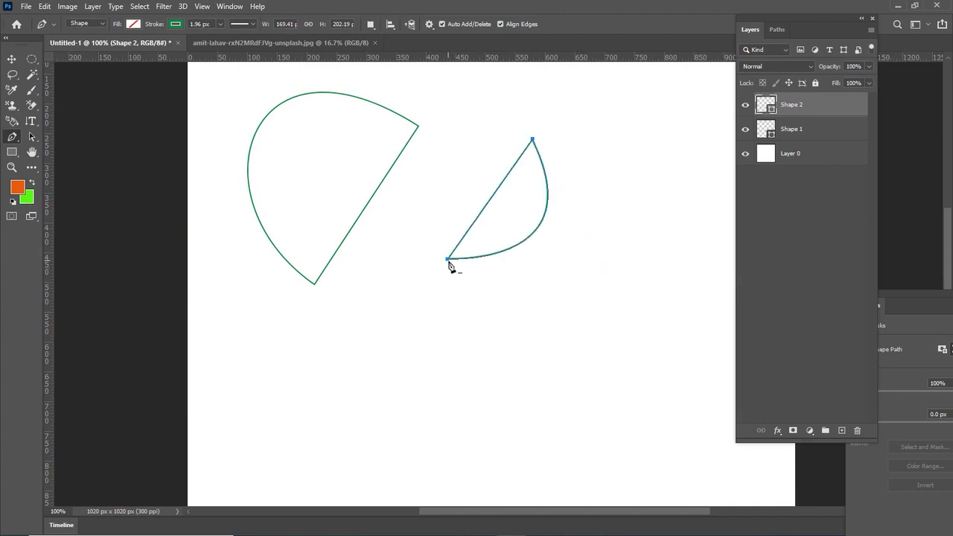
key(ctrl+z)
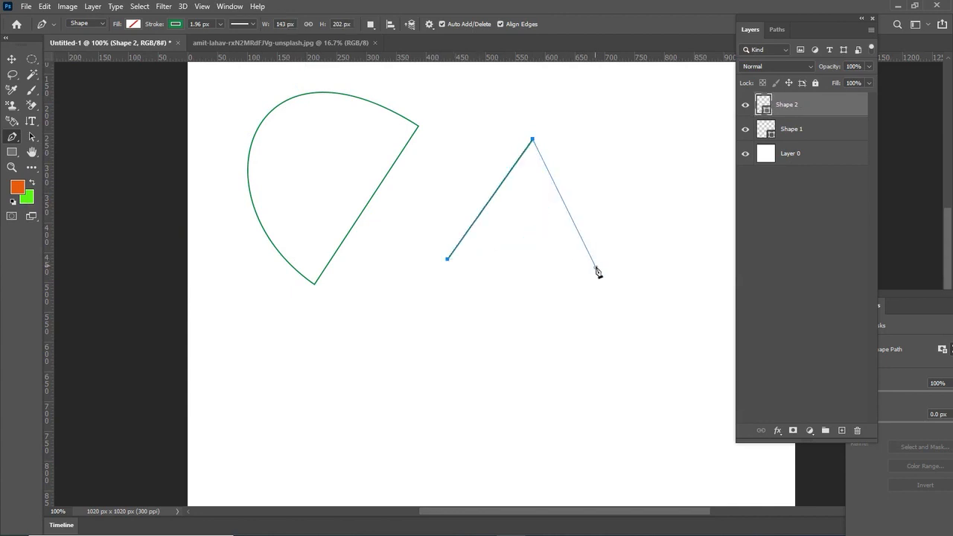
click(595, 267)
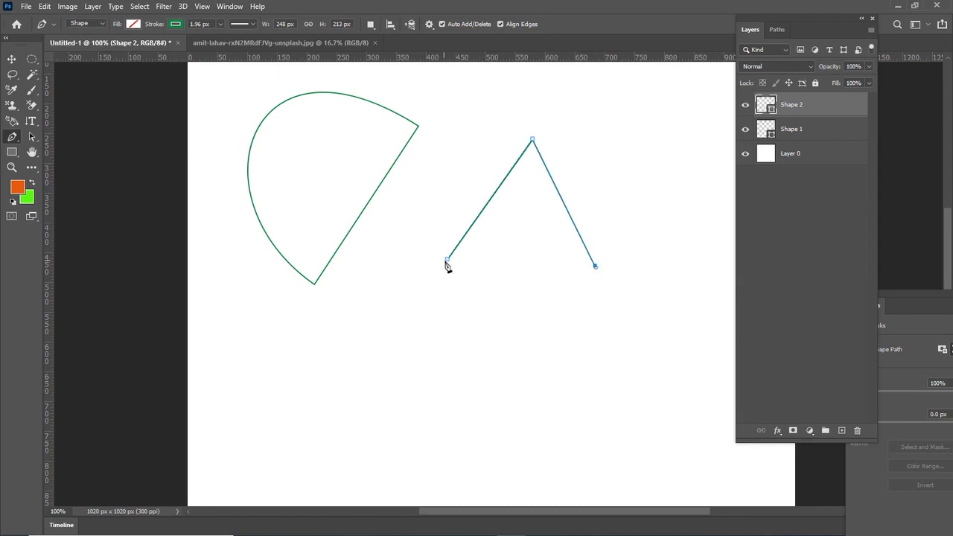
click(448, 260)
click(488, 298)
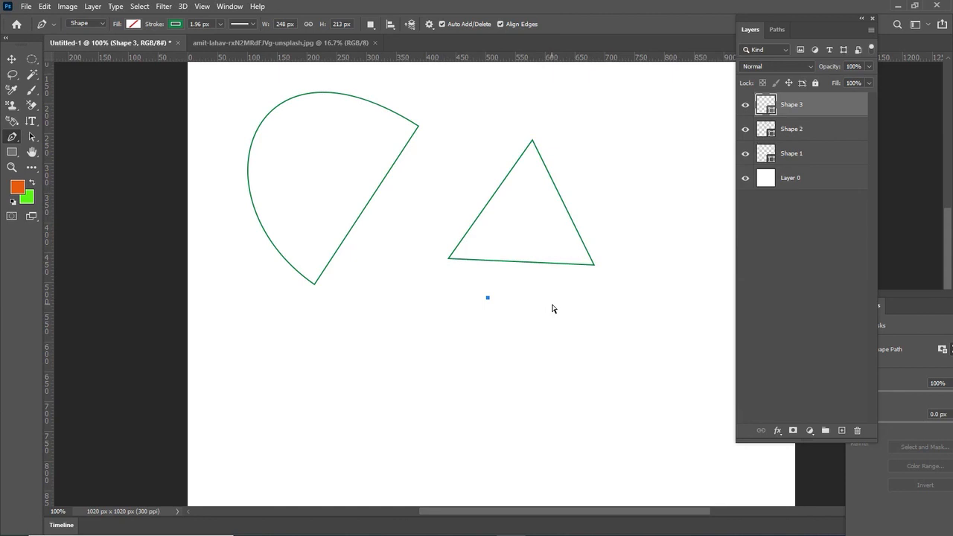
key(ctrl+z)
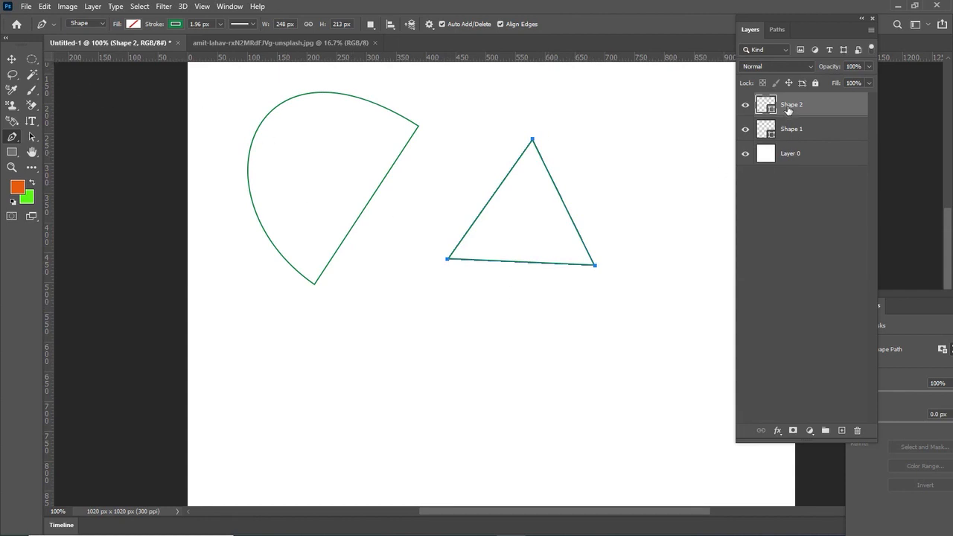
Delete the Shape 1 and Shape 2 layers together, keeping only Layer 0.
click(799, 131)
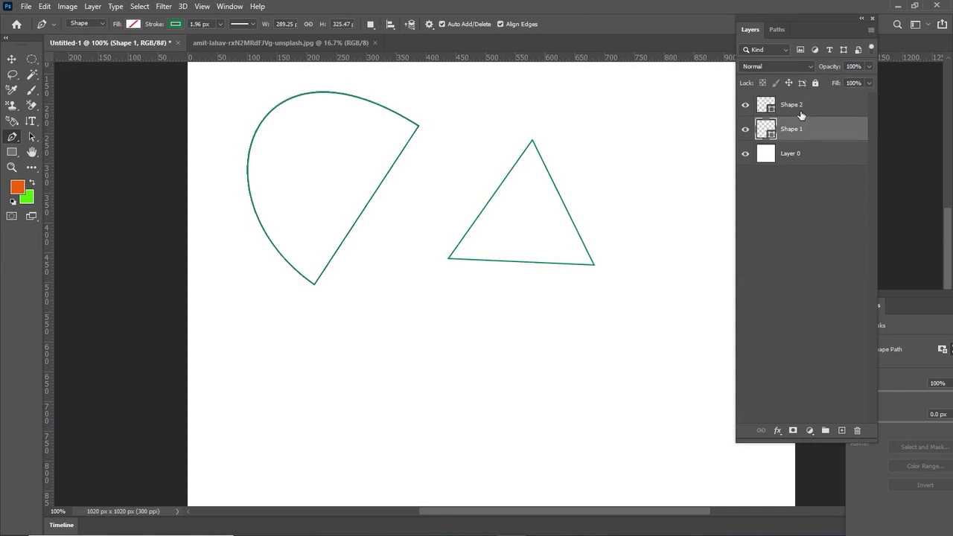
shift+click(801, 113)
drag(801, 113, 868, 440)
Draw three freehand open loops with the Freeform Pen tool, using a green 31.97 px stroke.
right_click(9, 140)
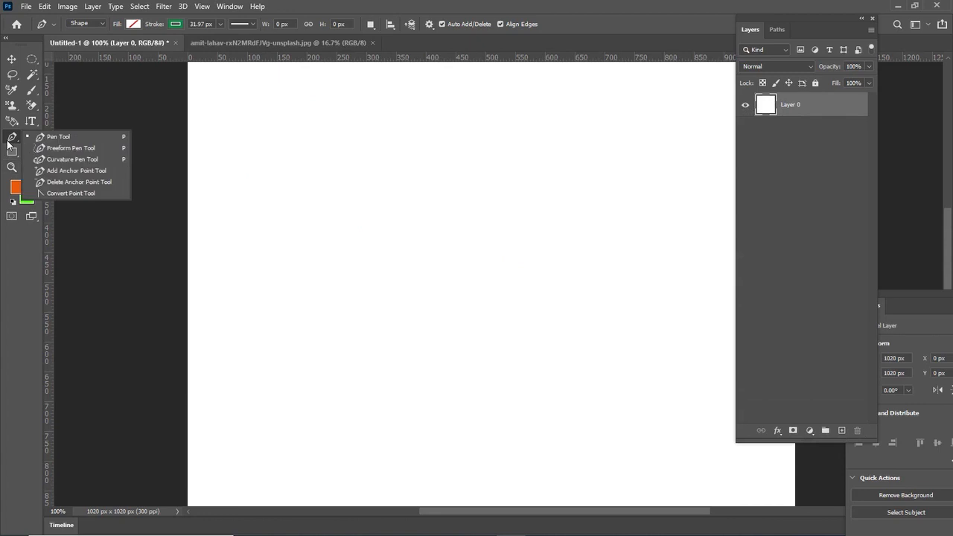
click(70, 148)
mouse_move(392, 284)
mouse_down()
mouse_move(310, 252)
mouse_move(301, 167)
mouse_move(344, 118)
mouse_move(439, 104)
mouse_move(543, 162)
mouse_move(552, 242)
mouse_move(424, 298)
mouse_move(388, 284)
mouse_up()
mouse_move(352, 195)
mouse_down()
mouse_move(466, 174)
mouse_move(372, 207)
mouse_move(388, 193)
mouse_up()
mouse_move(532, 326)
mouse_down()
mouse_move(588, 155)
mouse_move(587, 282)
mouse_up()
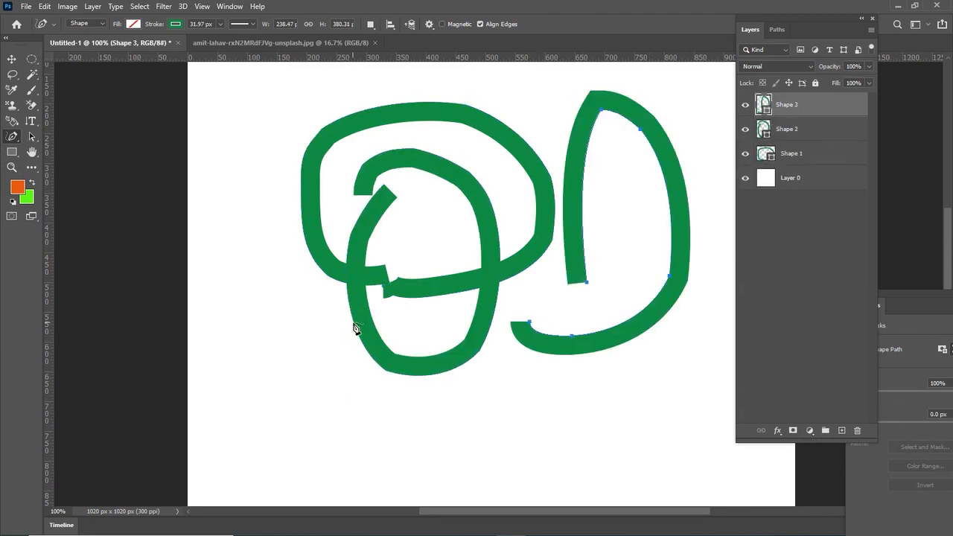
Undo the three freehand loops.
key(ctrl+z)
key(ctrl+z)
key(ctrl+z)
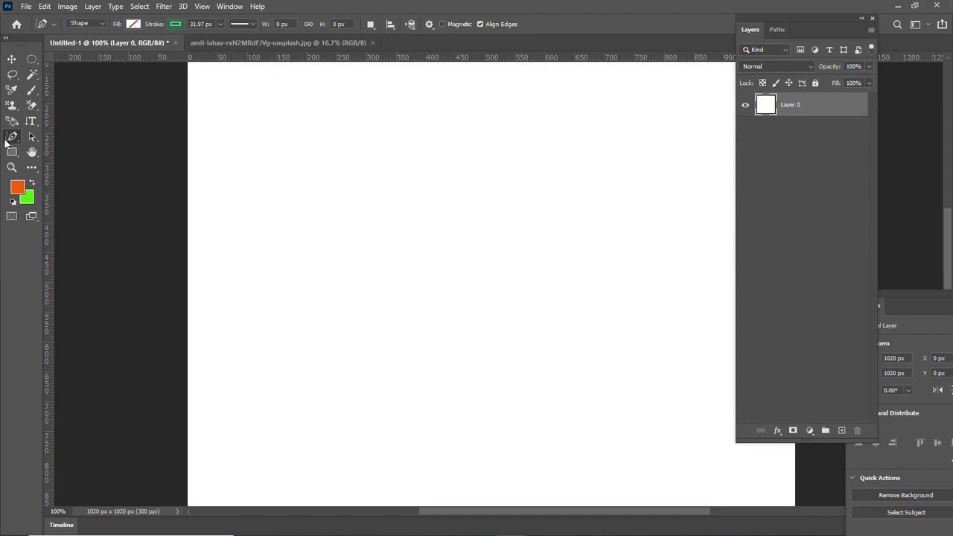
Draw a straight segment about 251 by 90 px across the canvas with the Curvature Pen tool.
right_click(8, 141)
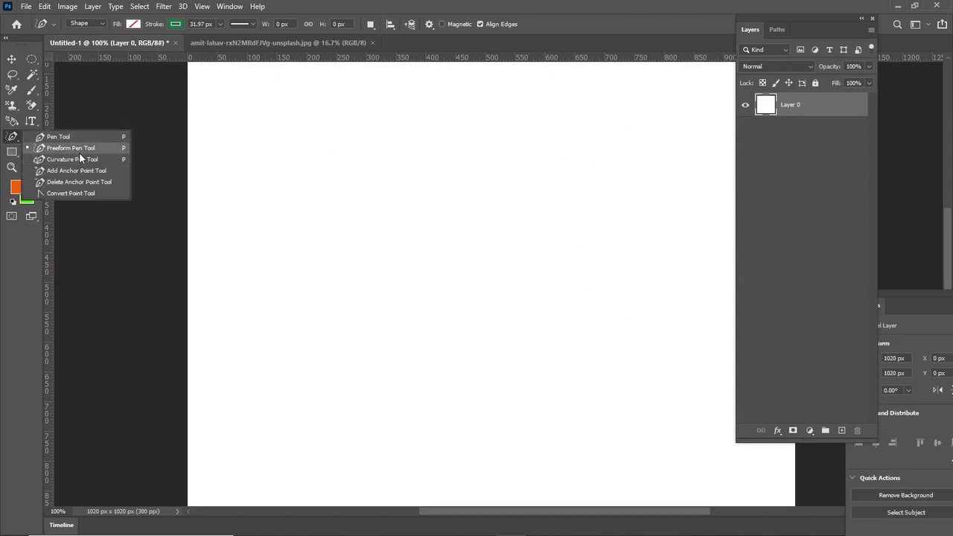
click(81, 159)
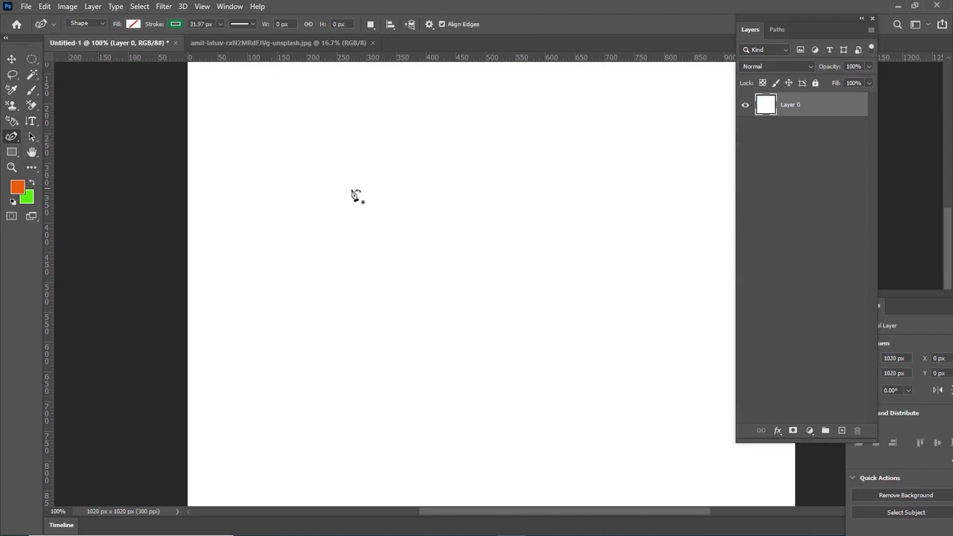
click(301, 278)
click(451, 224)
mouse_move(451, 225)
mouse_down()
mouse_move(517, 293)
mouse_move(477, 352)
mouse_up()
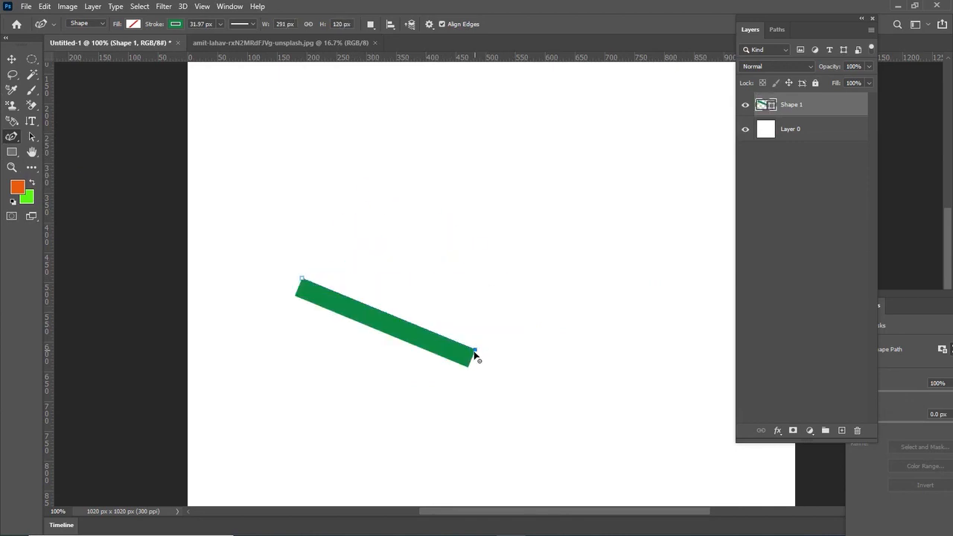
key(ctrl+z)
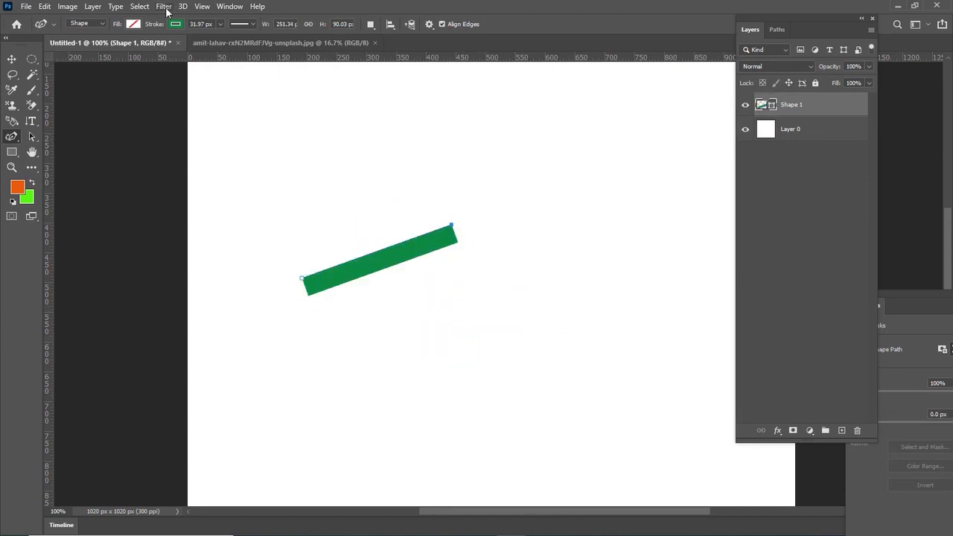
Set the segment's stroke width to 0.59 px and bend it into a tall arch about 300 by 324 px.
click(220, 25)
click(209, 36)
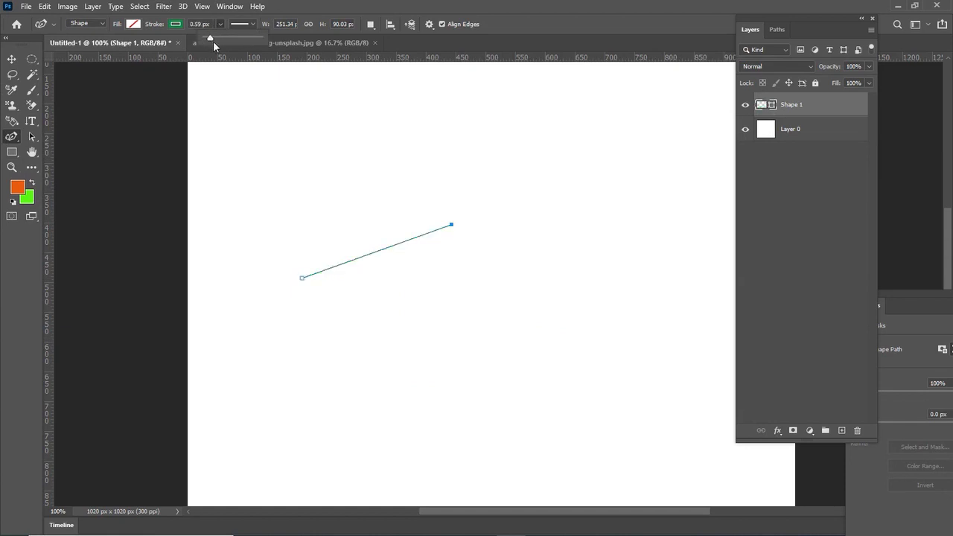
click(452, 226)
drag(454, 229, 376, 152)
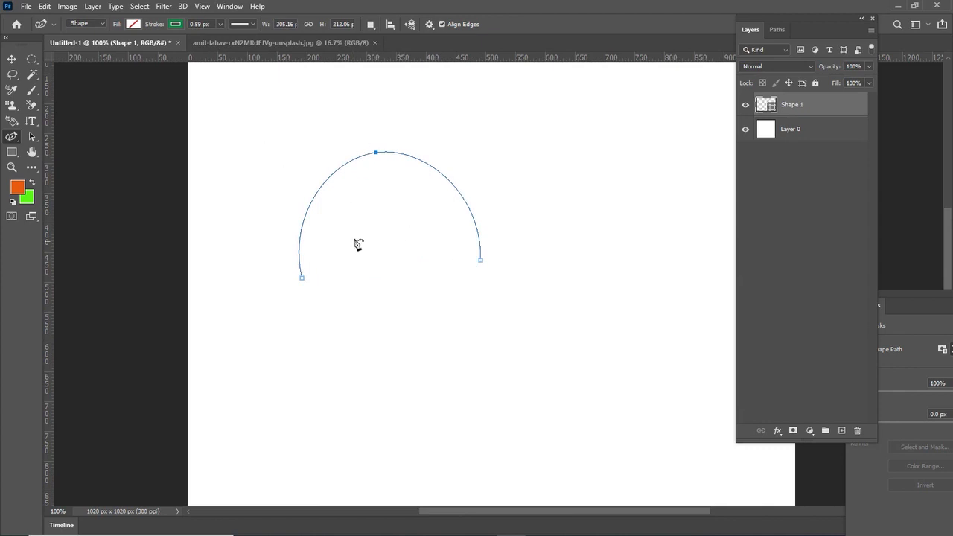
drag(376, 152, 400, 85)
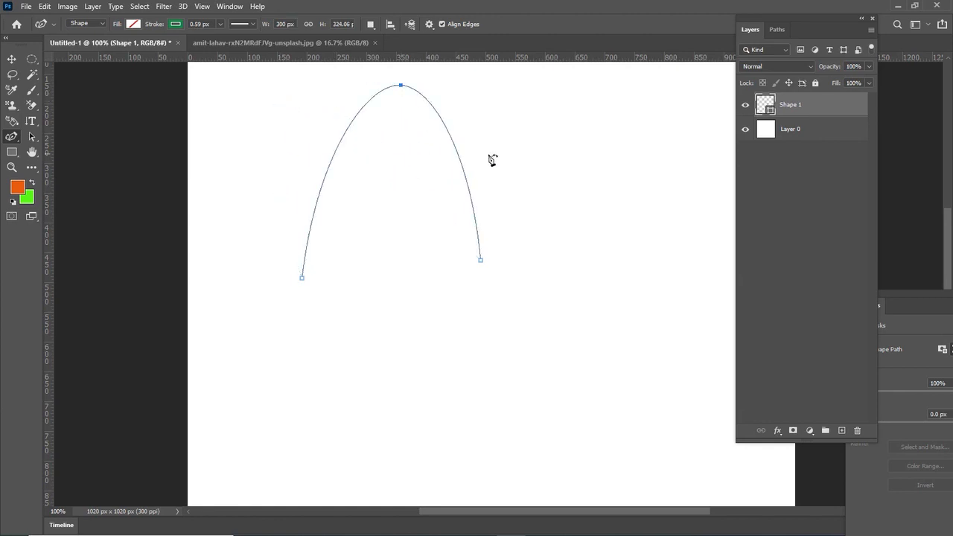
Undo the arch, the stroke change and the original segment until only the blank Layer 0 remains.
key(ctrl+z)
key(ctrl+z)
key(ctrl+z)
key(ctrl+z)
key(ctrl+z)
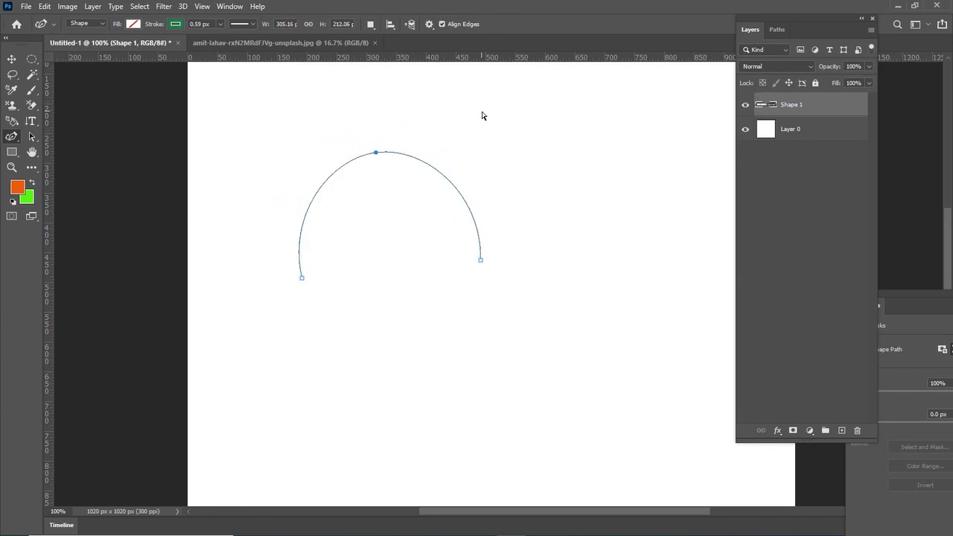
key(ctrl+z)
key(ctrl+z)
key(ctrl+z)
key(ctrl+z)
key(ctrl+z)
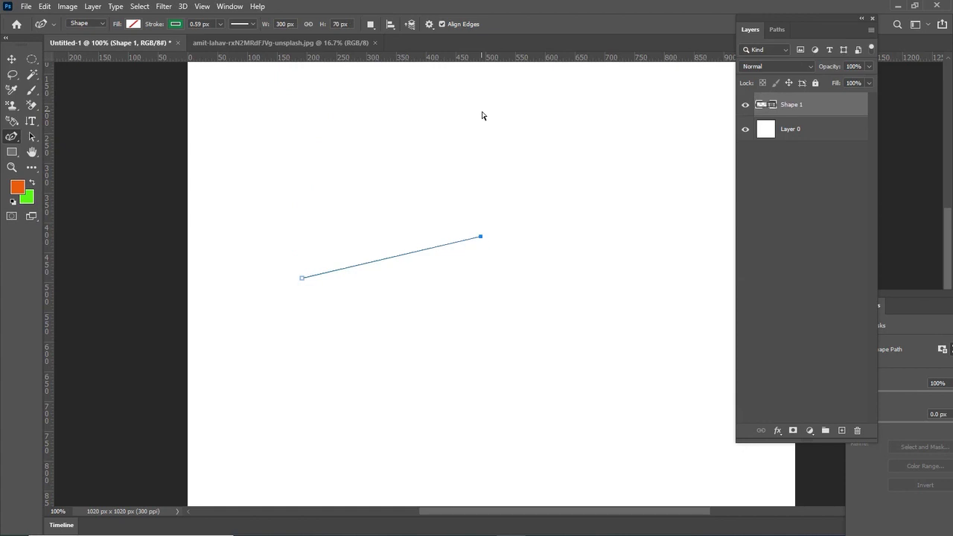
key(ctrl+z)
key(ctrl+z)
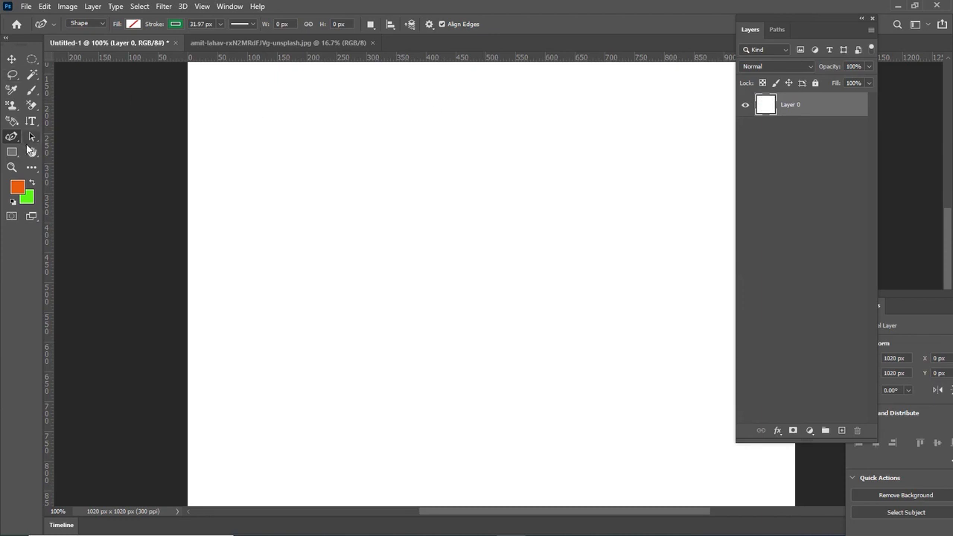
Draw a Pen tool curve about 199 by 219 px, remove its outgoing handle, and add a straight segment back near its start.
right_click(15, 140)
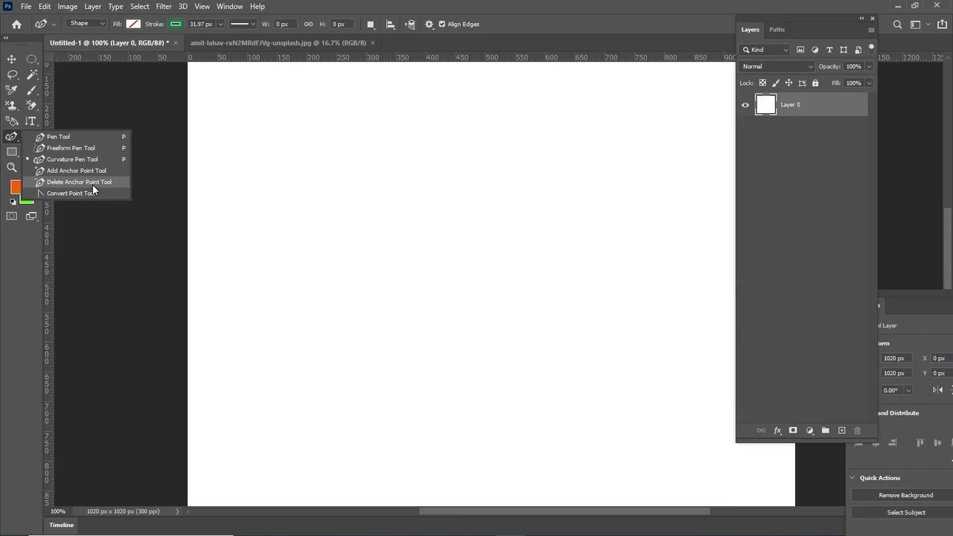
click(72, 135)
mouse_move(424, 140)
mouse_down()
mouse_move(502, 221)
mouse_move(540, 206)
mouse_up()
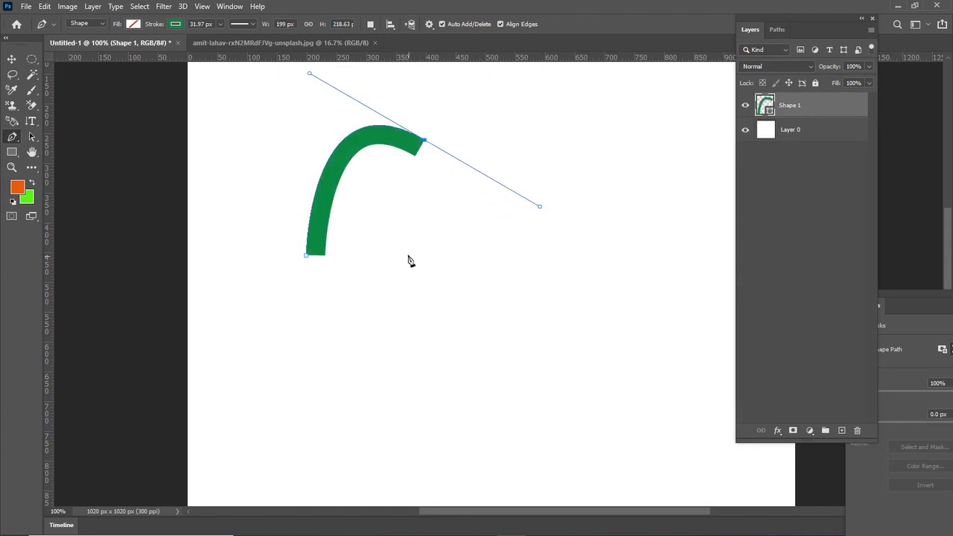
click(425, 141)
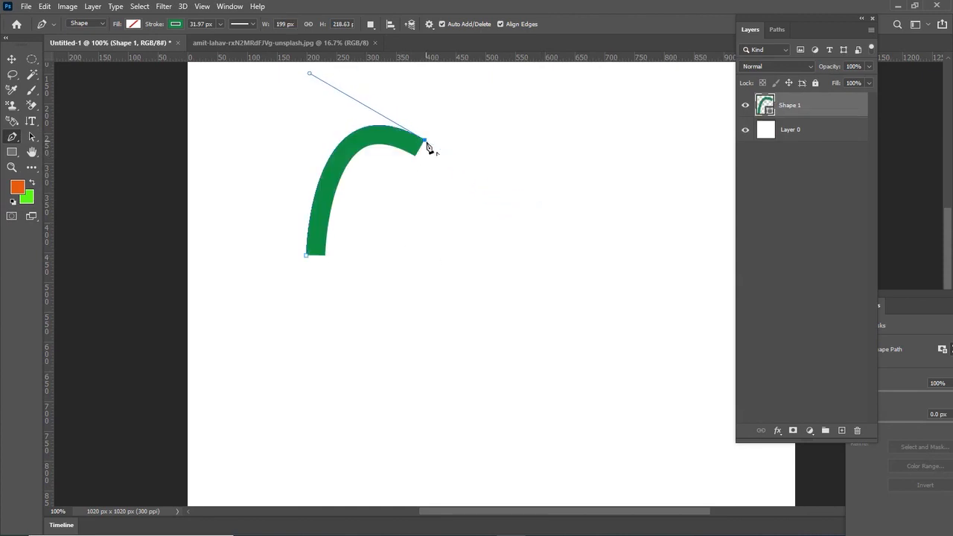
click(324, 257)
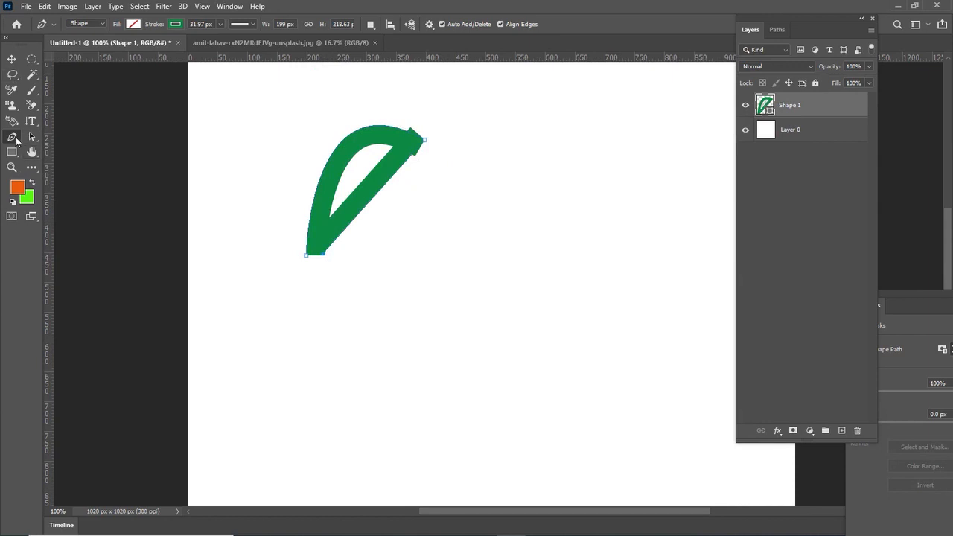
Add anchor points on the shape's curved side with the Add Anchor Point tool and pull that side outward to the left.
right_click(12, 137)
click(72, 172)
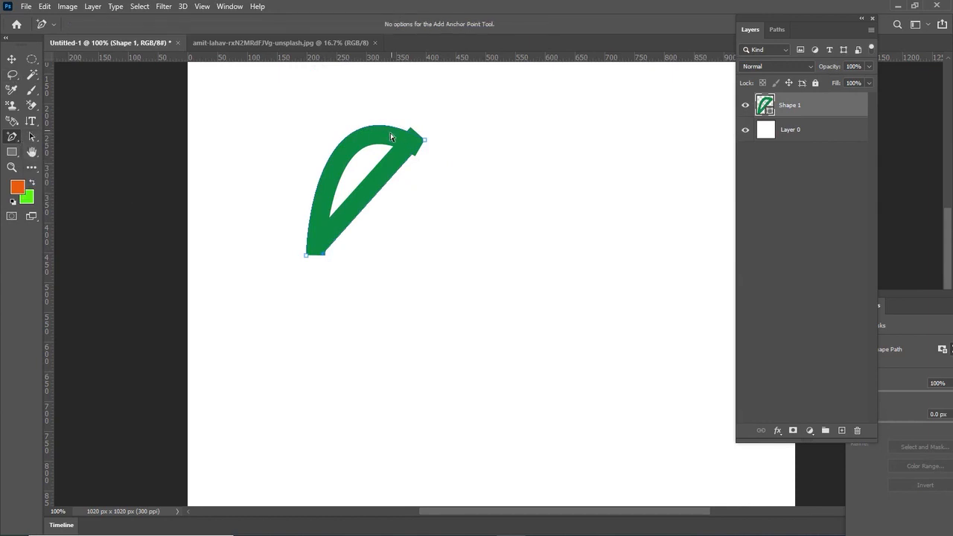
drag(382, 128, 233, 127)
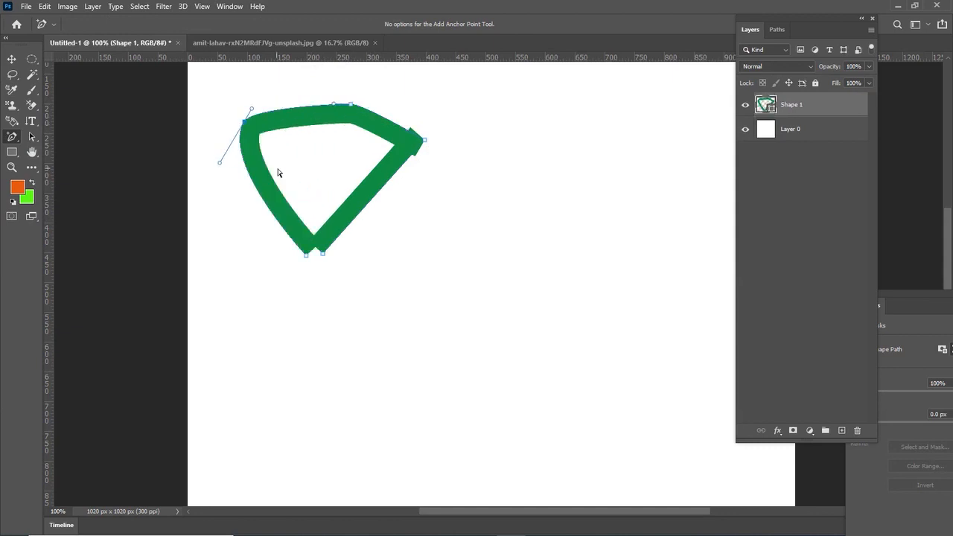
Remove the anchor point at the top of the reshaped curve with the Delete Anchor Point tool.
right_click(12, 137)
click(78, 181)
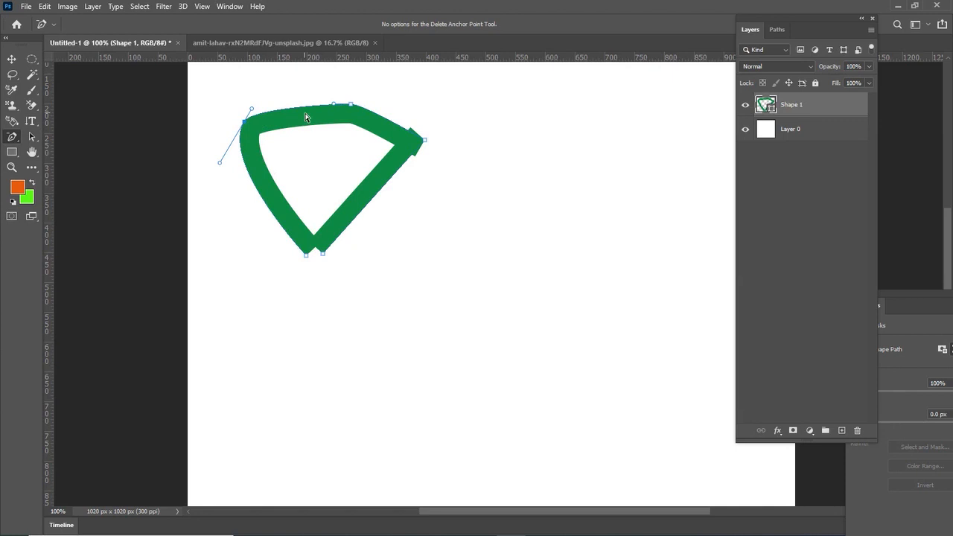
click(350, 105)
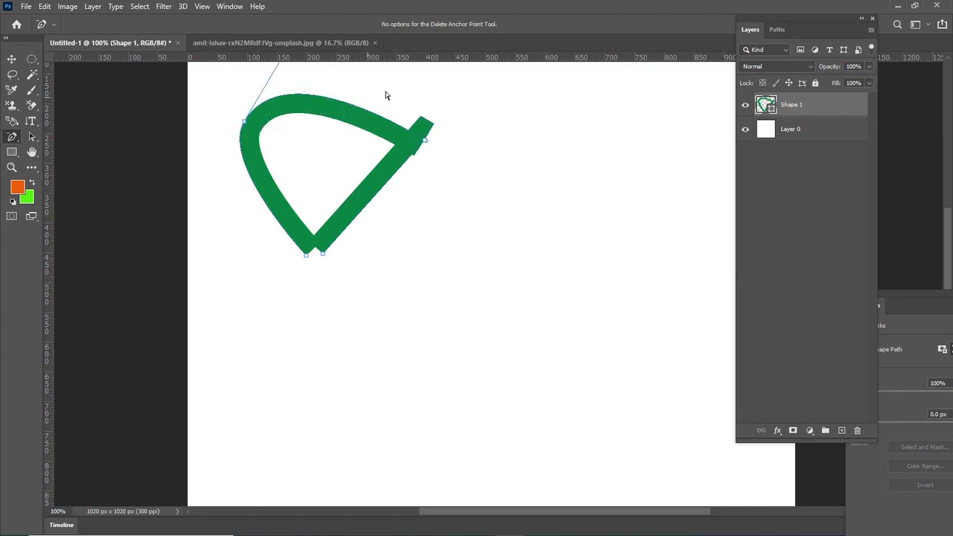
Undo the anchor point edits and the whole Pen tool shape, leaving only Layer 0.
key(ctrl+z)
key(ctrl+z)
key(ctrl+z)
key(ctrl+z)
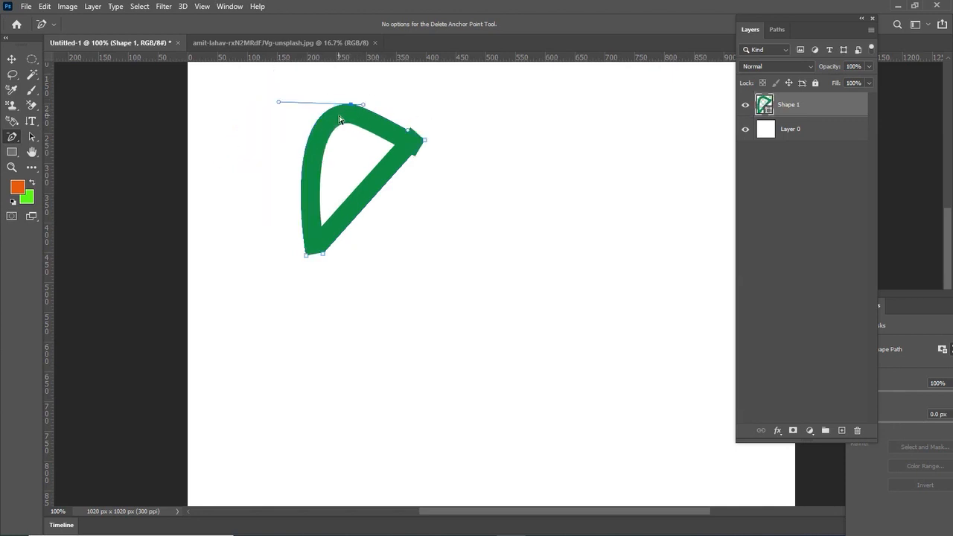
key(ctrl+z)
key(ctrl+z)
key(ctrl+z)
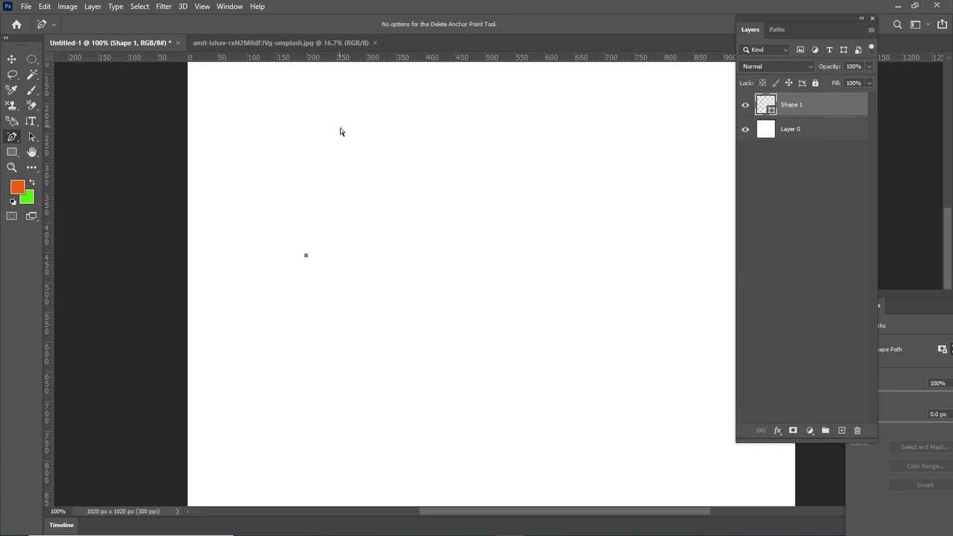
key(ctrl+z)
right_click(13, 138)
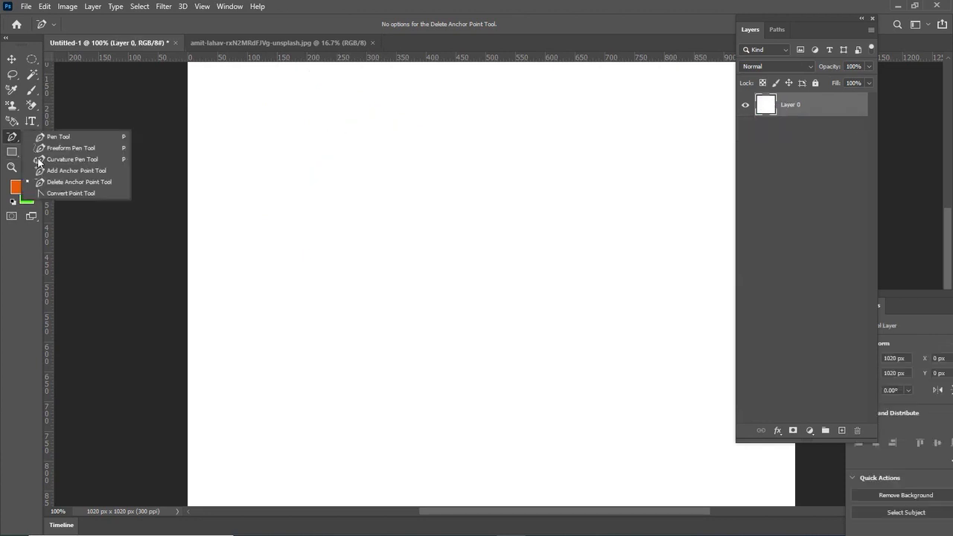
click(102, 194)
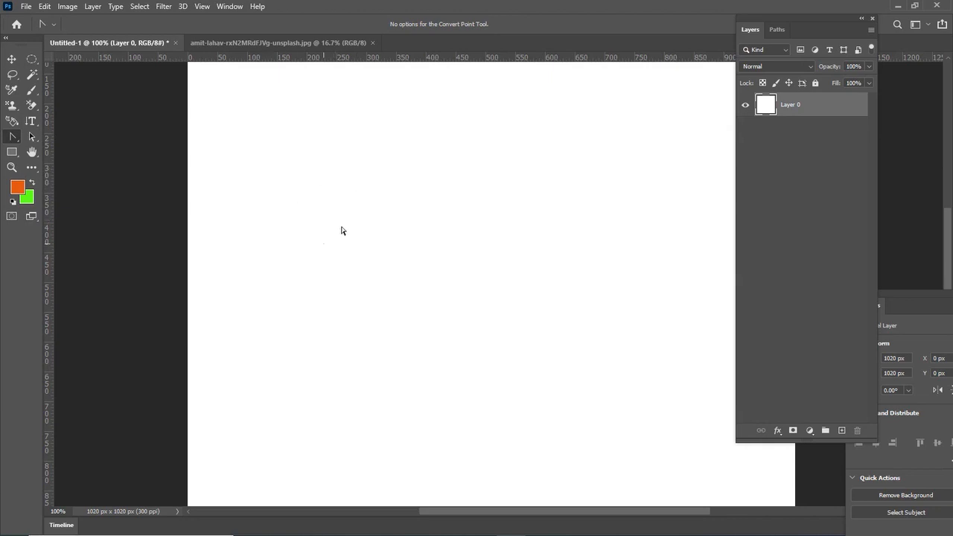
drag(366, 276, 384, 268)
drag(300, 287, 440, 271)
drag(399, 294, 418, 241)
drag(320, 197, 502, 283)
Draw a triangle about 346 by 246 px with straight Pen tool segments.
right_click(18, 139)
click(59, 136)
click(359, 253)
click(439, 113)
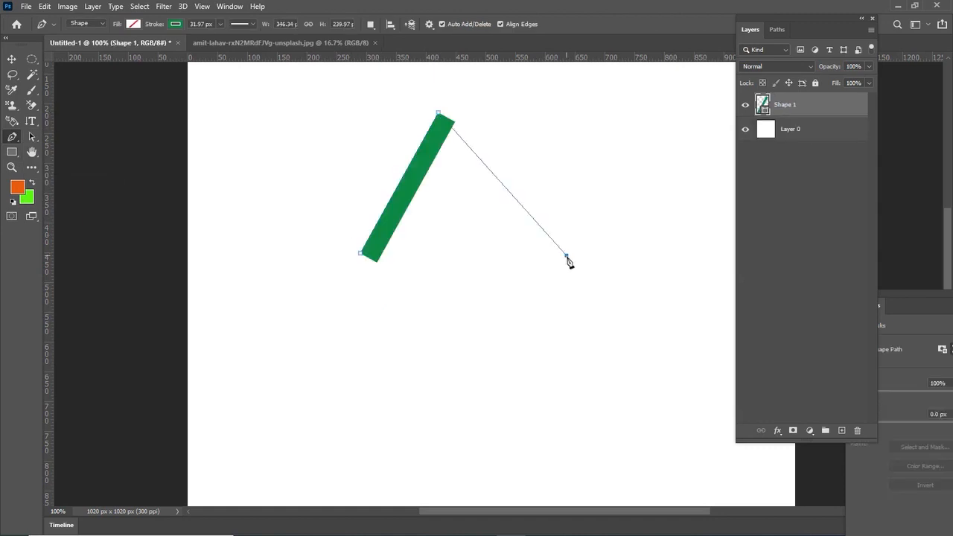
click(566, 257)
click(361, 253)
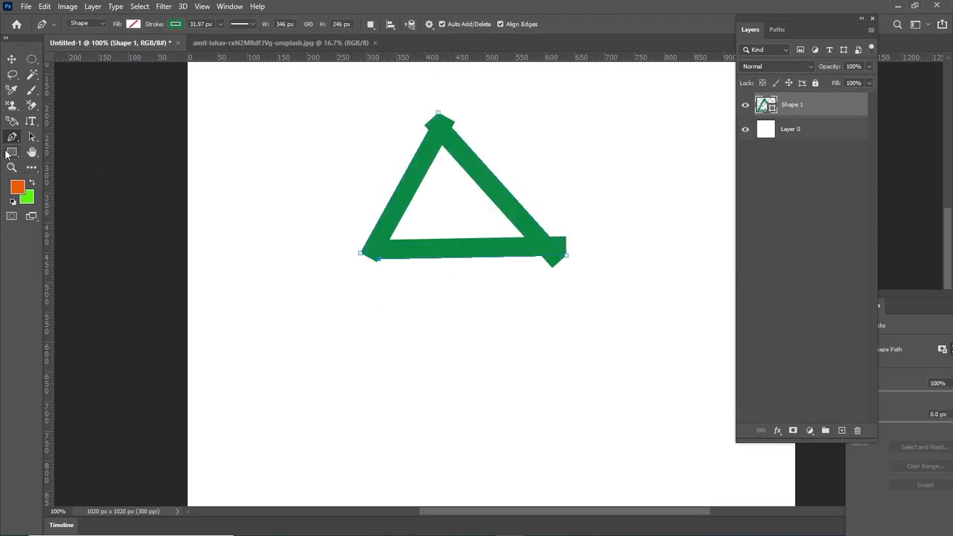
Convert the triangle's apex to a smooth point with the Convert Point tool, pulling its handle left to form a loop.
right_click(12, 137)
click(67, 193)
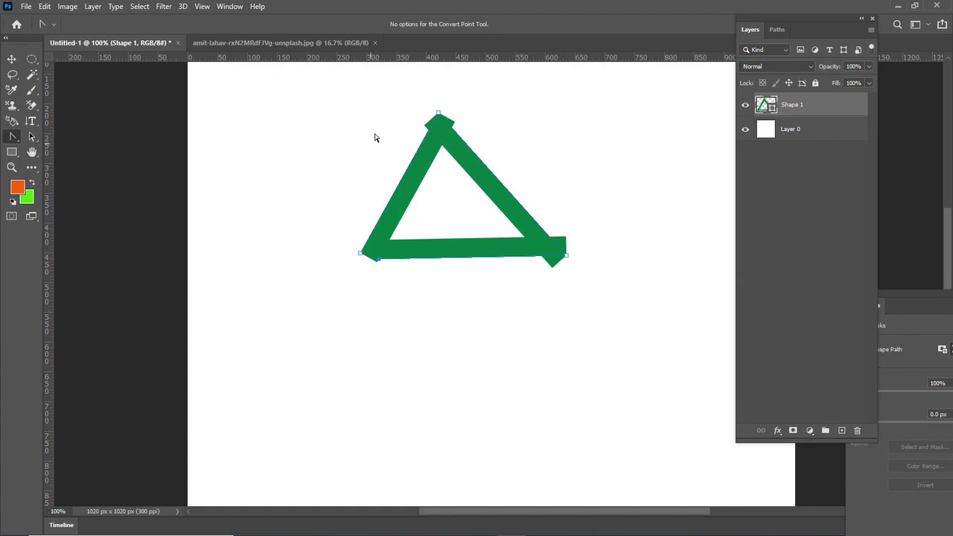
drag(439, 115, 330, 105)
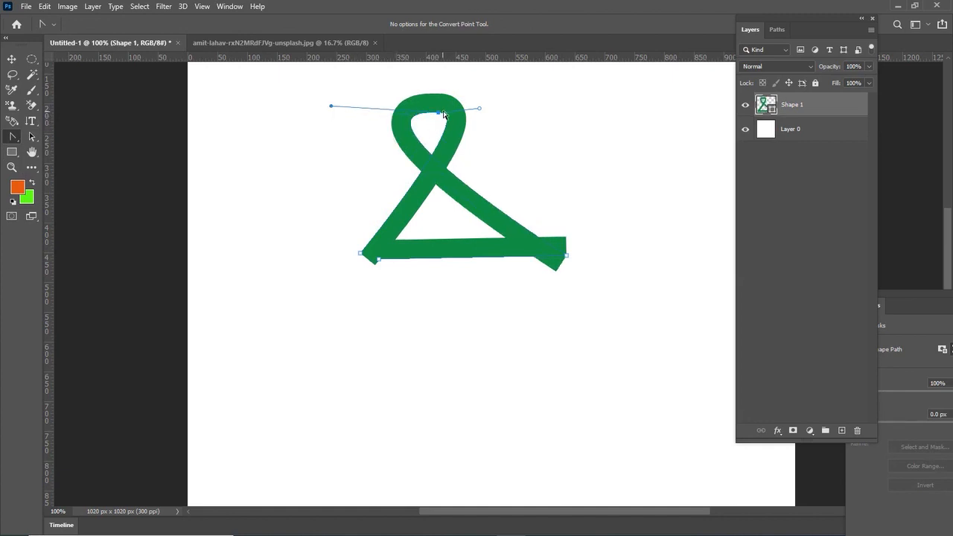
Undo the conversion of the triangle's apex.
key(z)
key(ctrl+z)
key(ctrl+z)
key(ctrl+z)
key(ctrl+z)
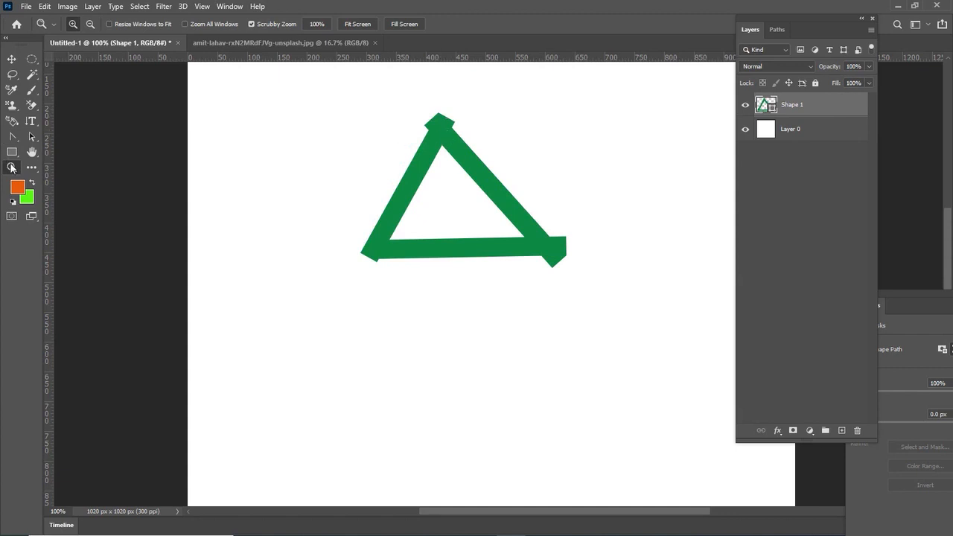
Pull the apex's curve handle upward with the Convert Point tool and reset the apex to a corner.
click(11, 137)
drag(439, 114, 434, 68)
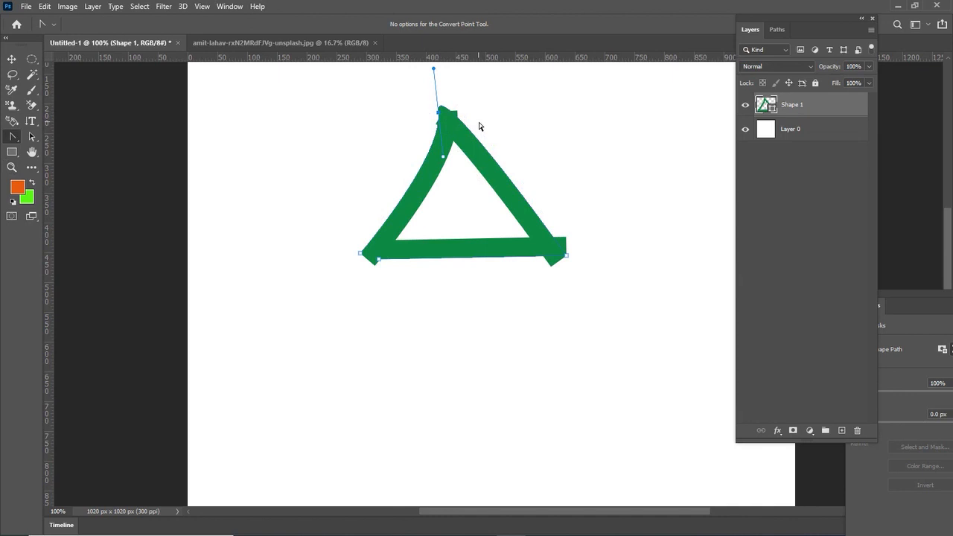
click(436, 115)
Try bulging the triangle's right side outward by pulling the apex's handle up and right, and undo it.
drag(438, 115, 596, 59)
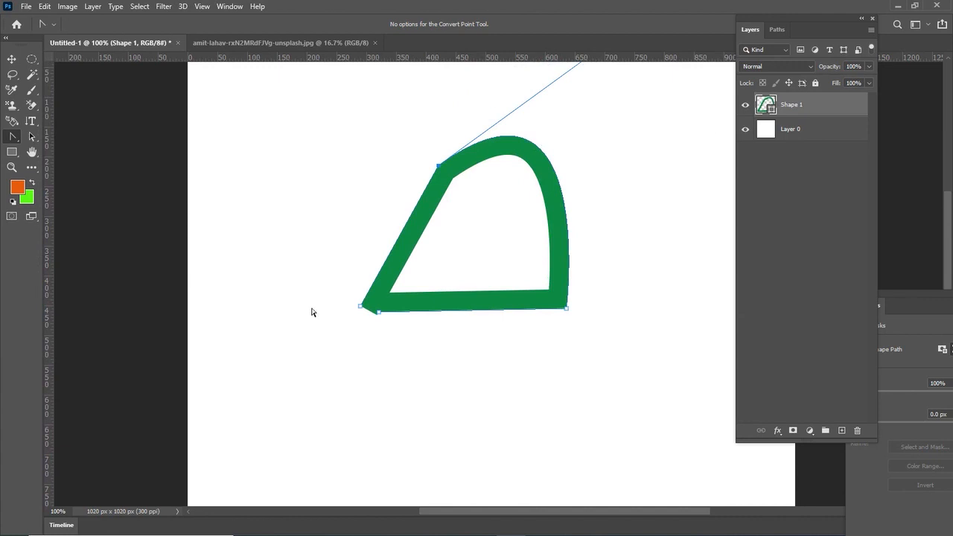
key(ctrl+z)
key(ctrl+z)
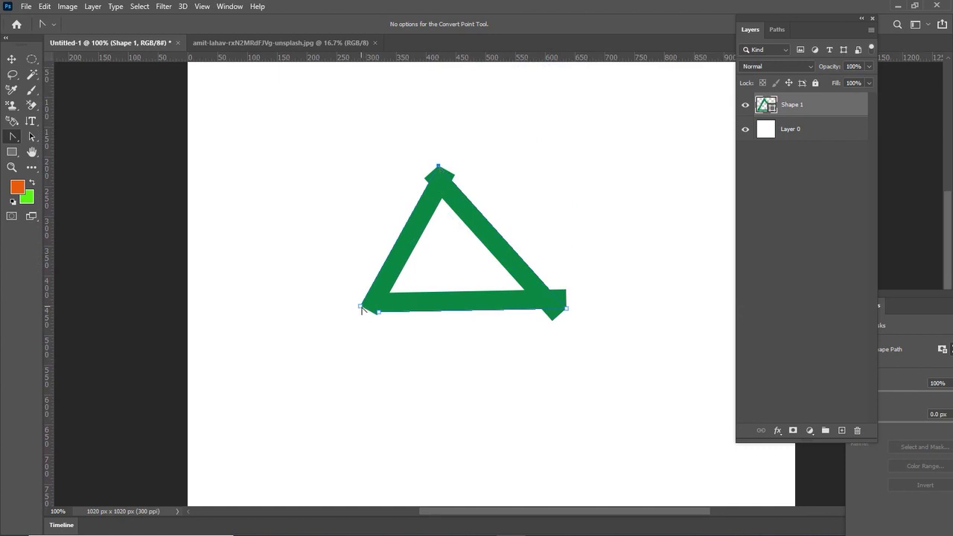
Curve the triangle's base by pulling handles from its lower-left end point, resetting that point to a corner each time.
drag(378, 316, 416, 378)
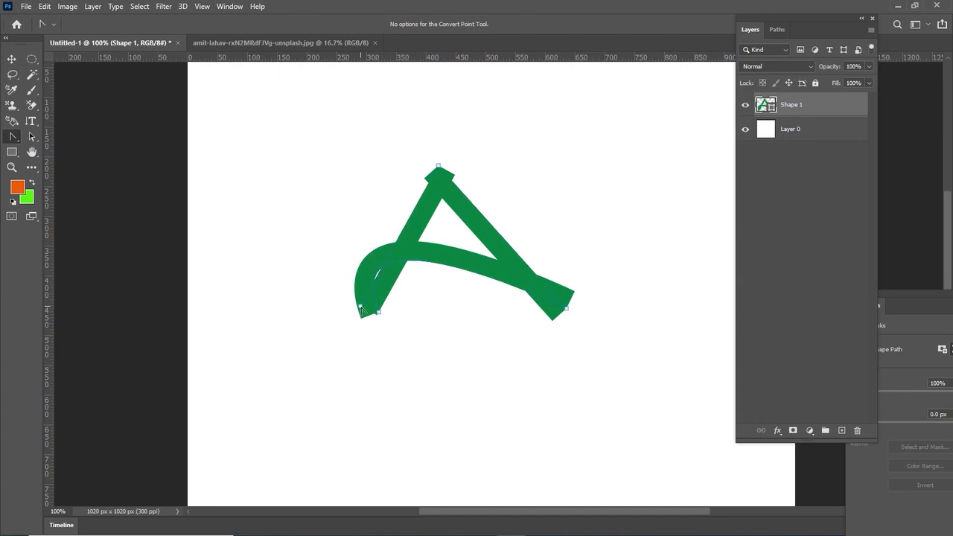
click(379, 316)
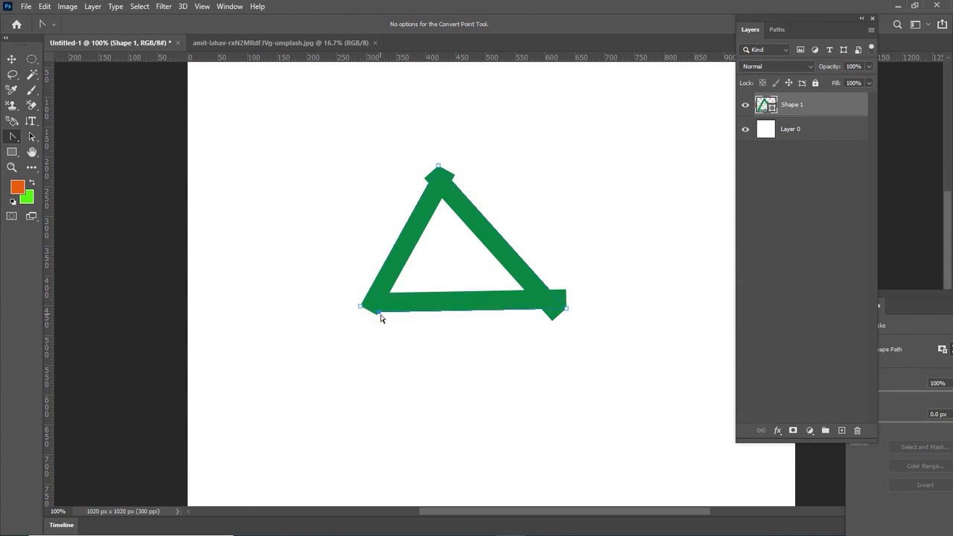
drag(379, 312, 422, 425)
click(380, 316)
Delete the whole triangle shape, keeping only Layer 0.
key(Delete)
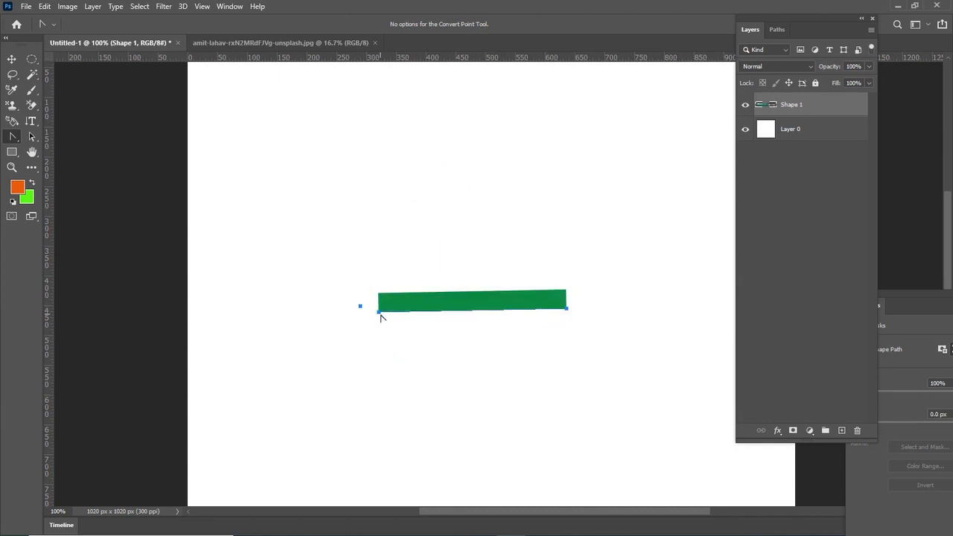
key(Delete)
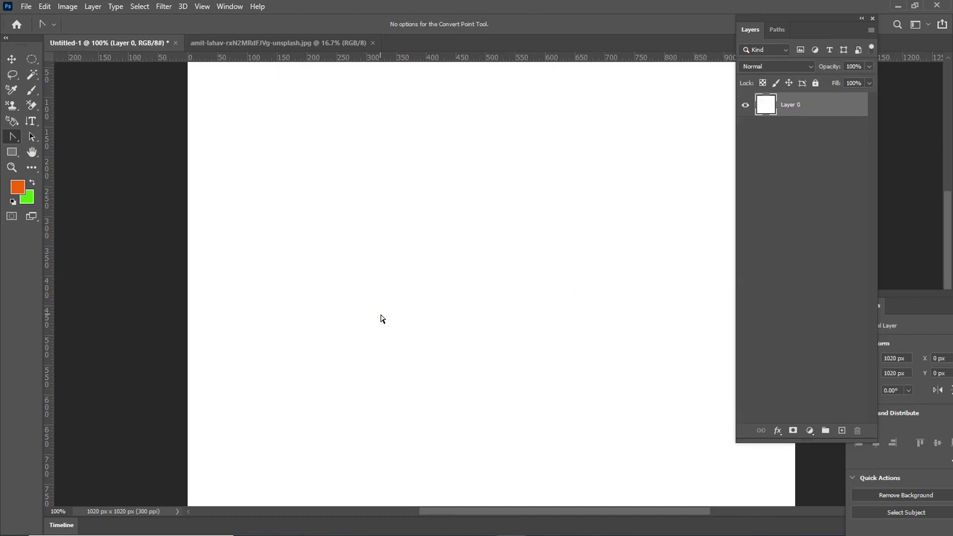
Draw an arch about 362 by 145 px with the Pen tool, pulling the second point's handle down and right.
right_click(14, 137)
click(71, 139)
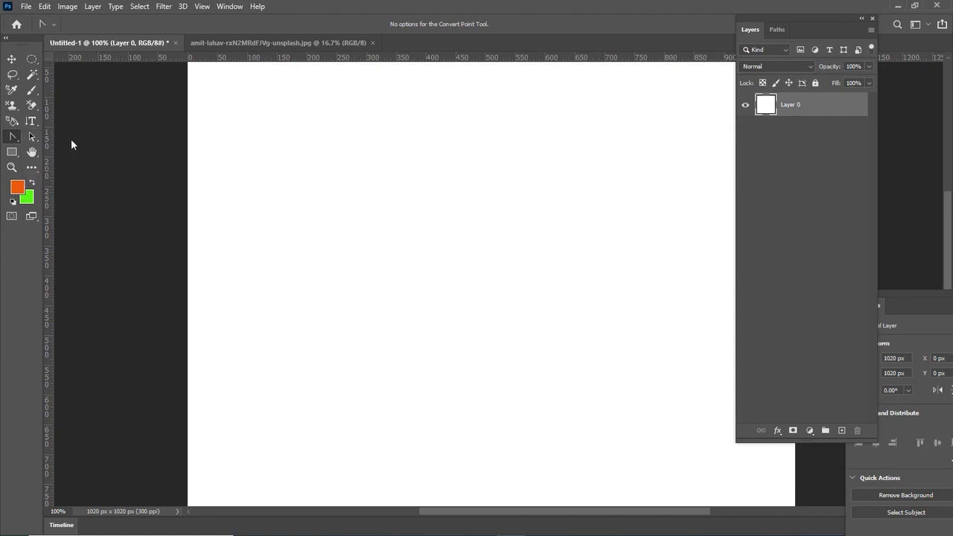
click(329, 253)
mouse_move(543, 238)
mouse_down()
mouse_move(578, 267)
mouse_move(683, 408)
mouse_up()
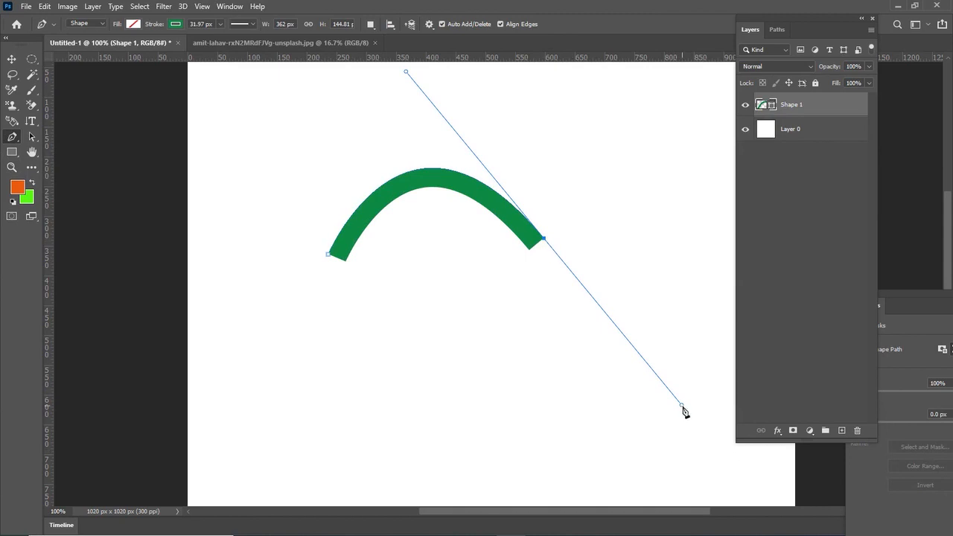
Try to extend the arch with a segment to the end of its direction handle, and undo that segment.
drag(687, 410, 638, 419)
click(637, 406)
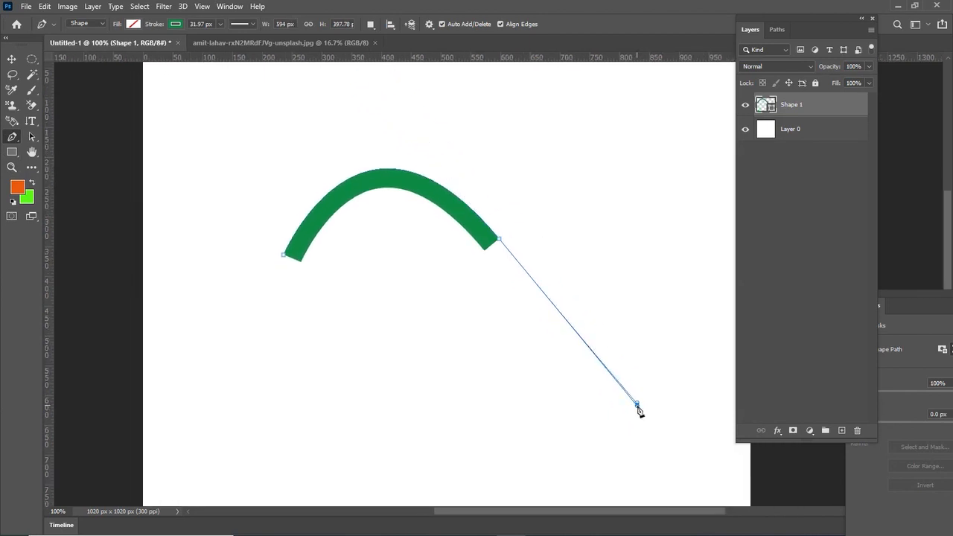
key(ctrl+z)
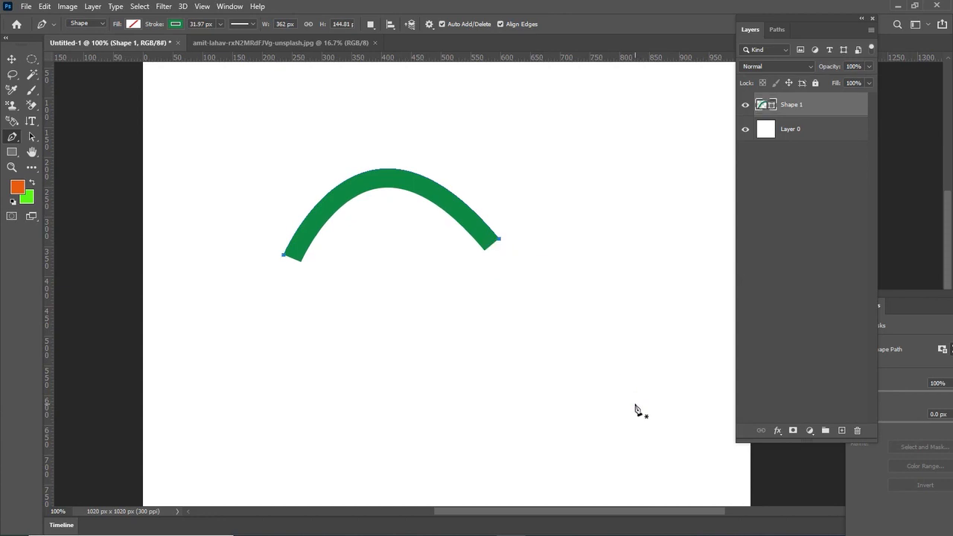
Try to continue the arch from its right end point back to its start point, and undo everything back to the blank canvas.
drag(498, 239, 626, 408)
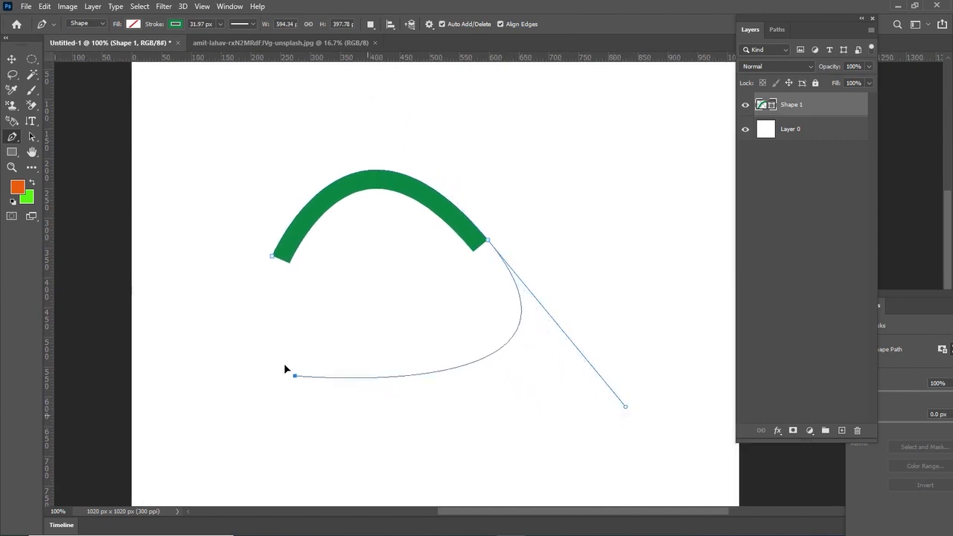
drag(274, 258, 383, 367)
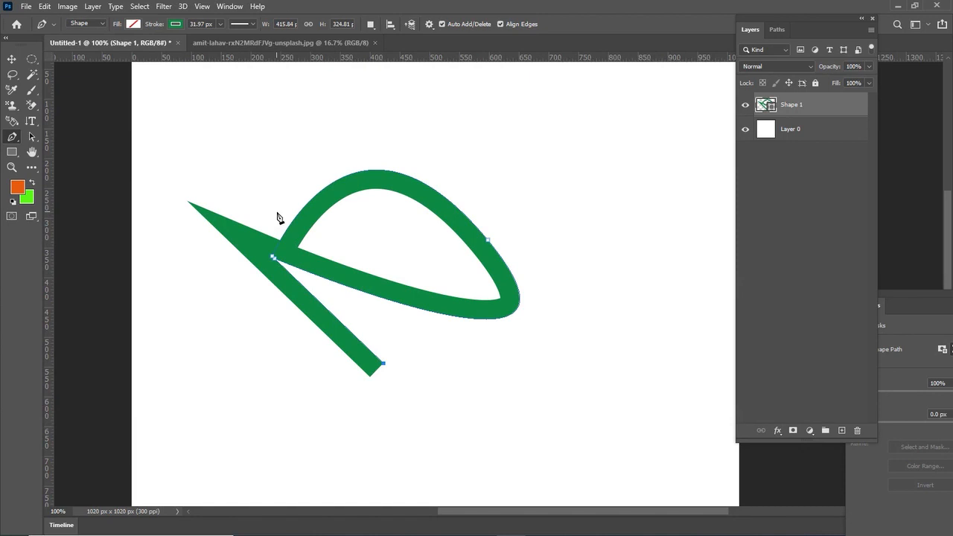
key(ctrl+z)
key(ctrl+z)
key(ctrl+z)
key(ctrl+z)
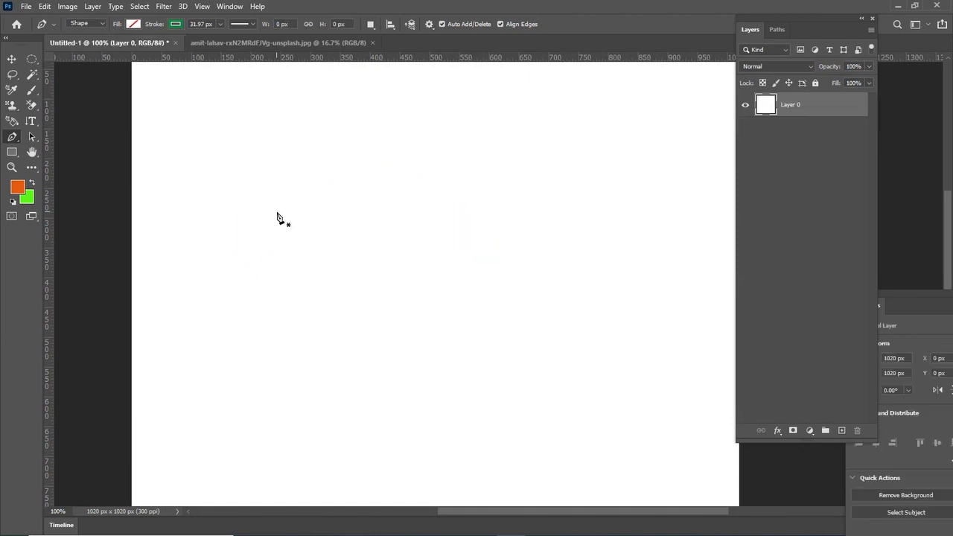
Draw a closed triangle about 250 by 230 px with the Pen tool, setting its stroke width to 0 px.
click(32, 137)
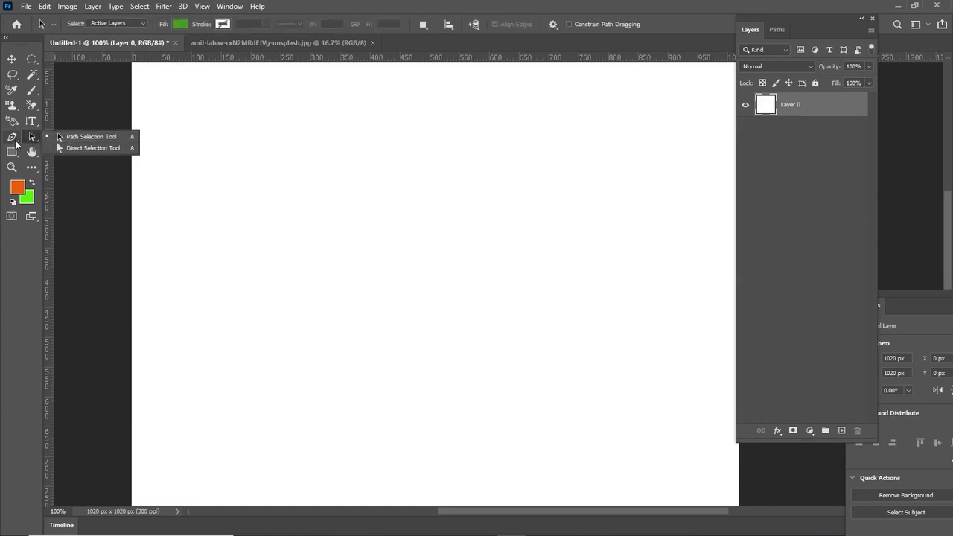
click(11, 137)
click(273, 244)
drag(344, 112, 353, 118)
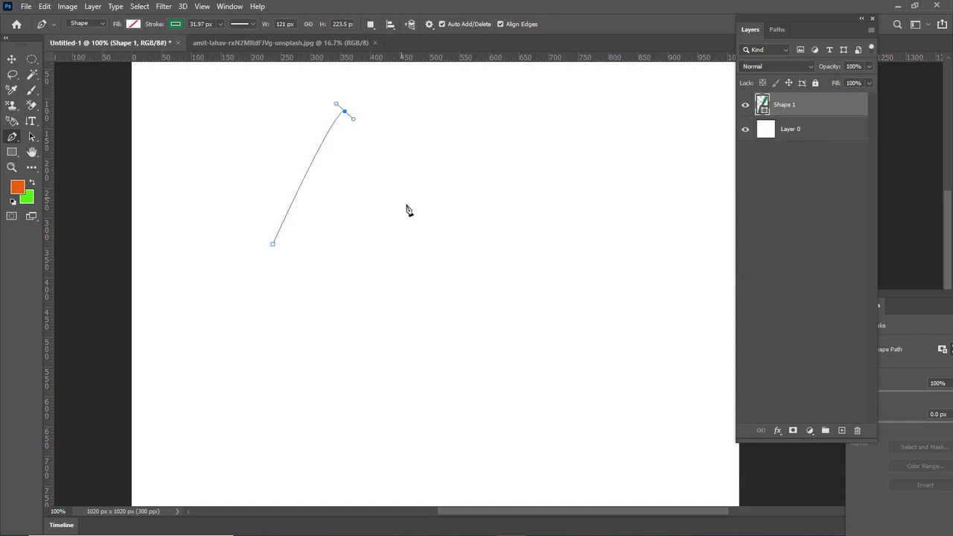
drag(421, 225, 430, 234)
click(273, 244)
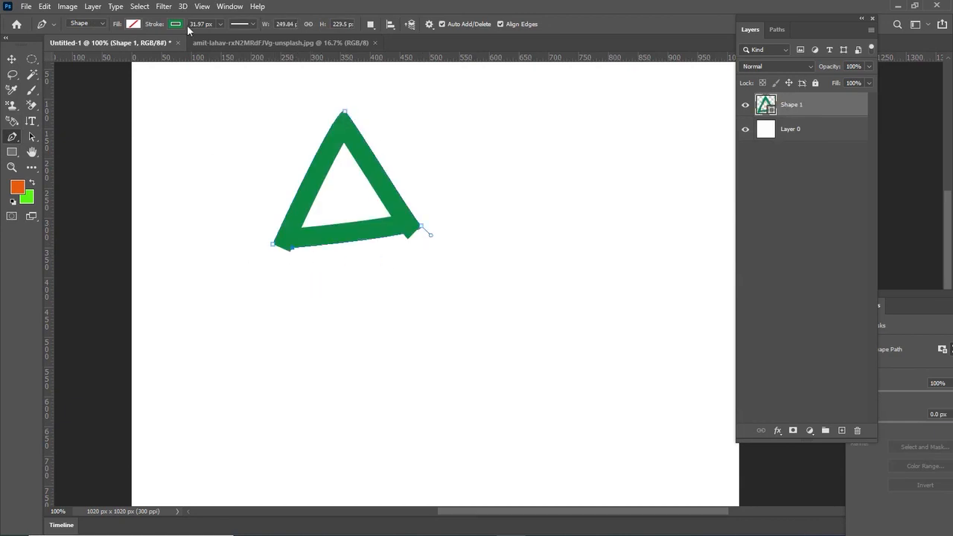
click(220, 24)
drag(211, 37, 206, 36)
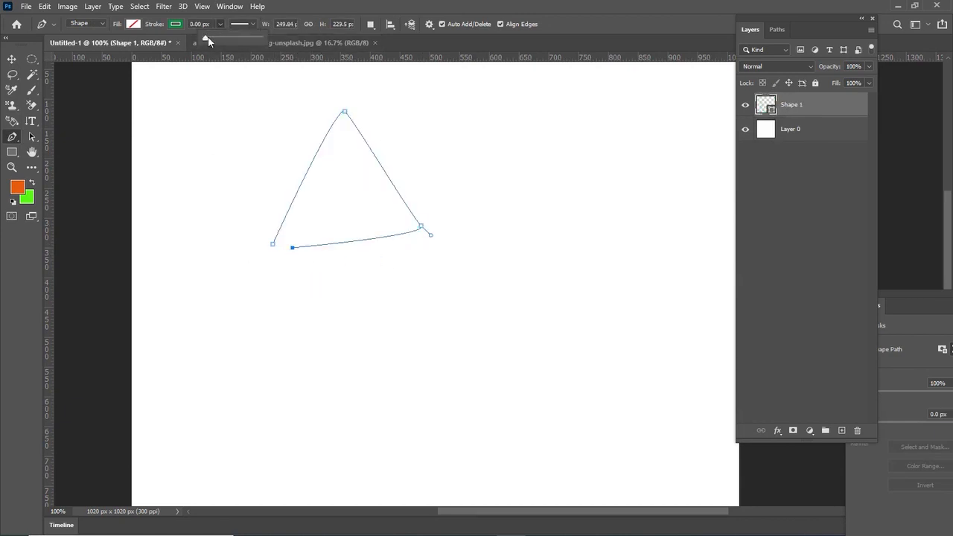
click(273, 245)
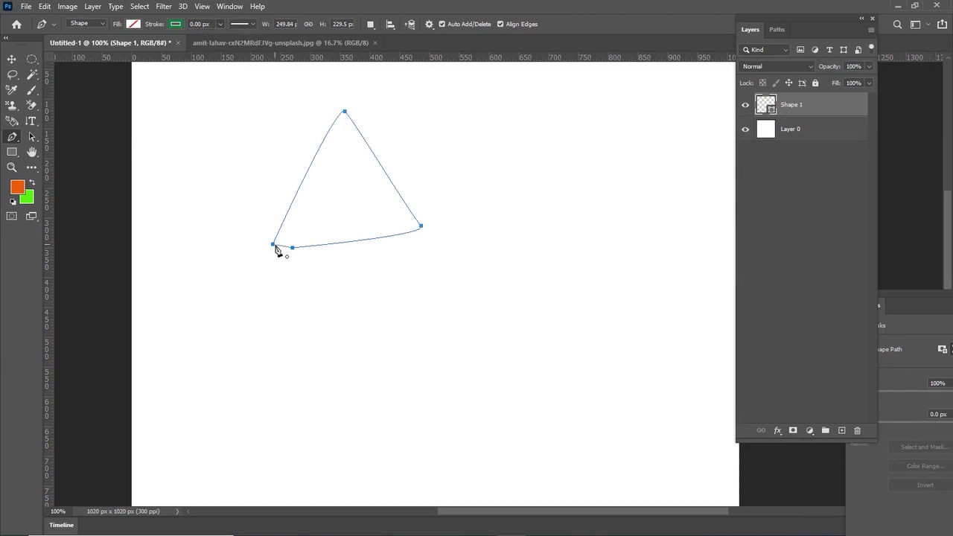
Move the whole triangle down and right with Path Selection, and reshape its points and curve handles with Direct Selection.
click(32, 138)
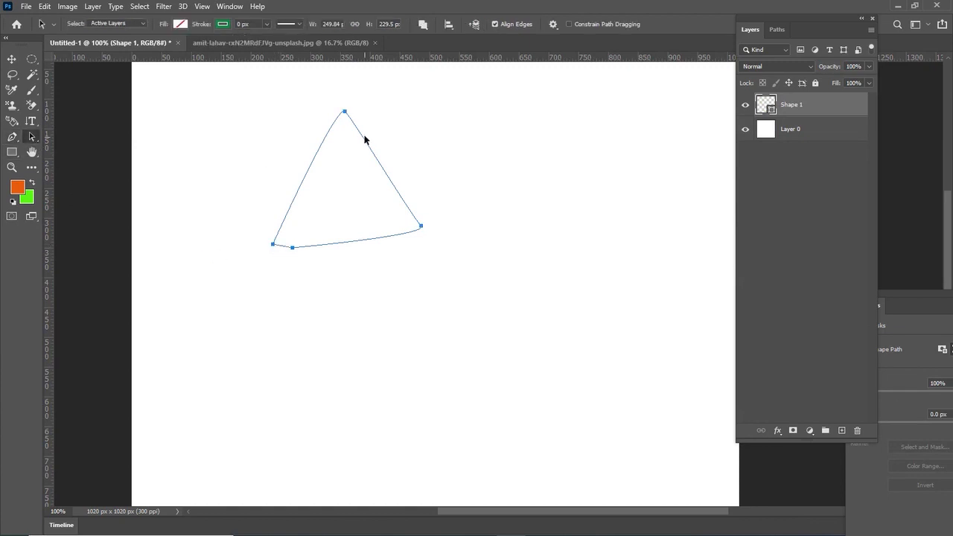
drag(345, 115, 461, 192)
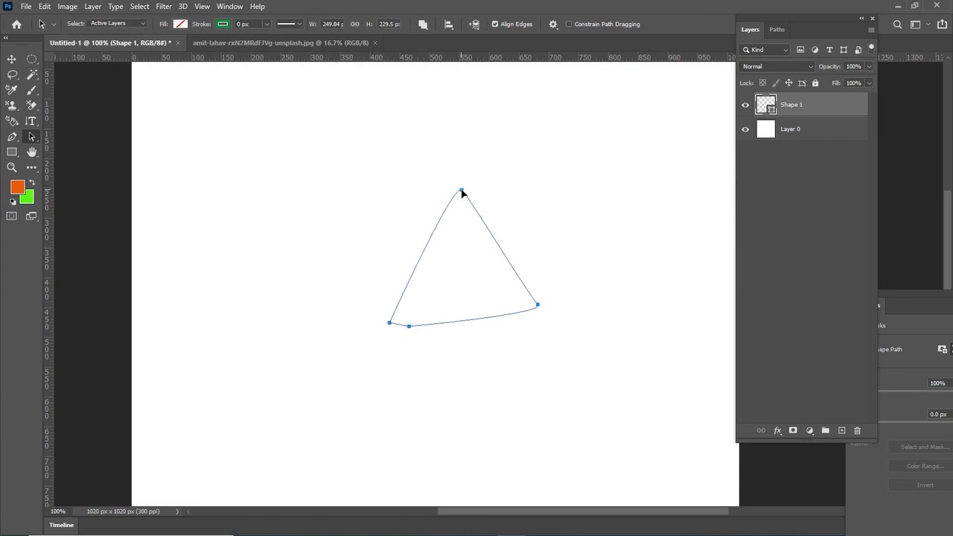
right_click(31, 139)
click(76, 149)
drag(462, 193, 332, 152)
drag(510, 118, 594, 99)
drag(536, 296, 616, 351)
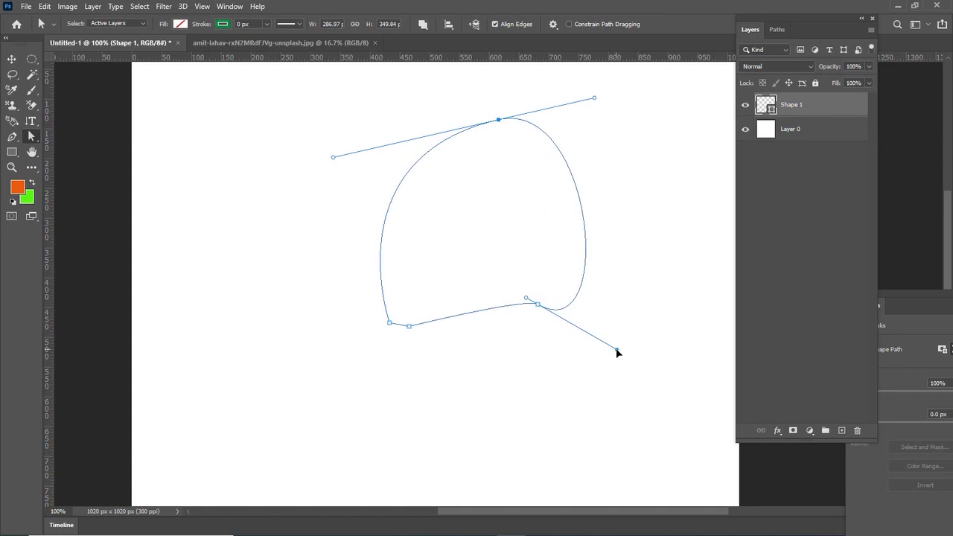
drag(408, 326, 384, 381)
Delete the reshaped triangle, keeping only Layer 0.
key(Delete)
key(Delete)
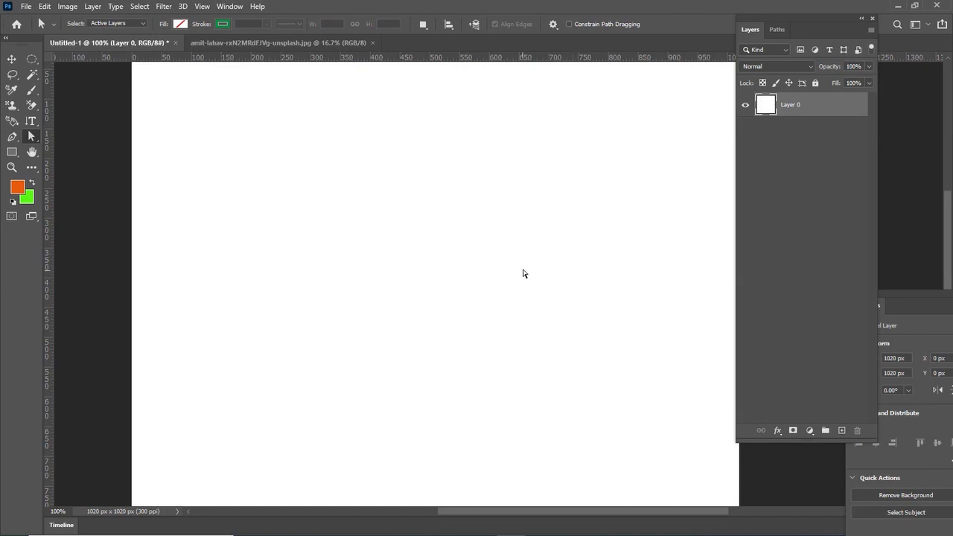
In the apple photo, trace the apple's left side with the Pen tool from the stem to the lower-left edge, removing the forward direction handles.
click(300, 43)
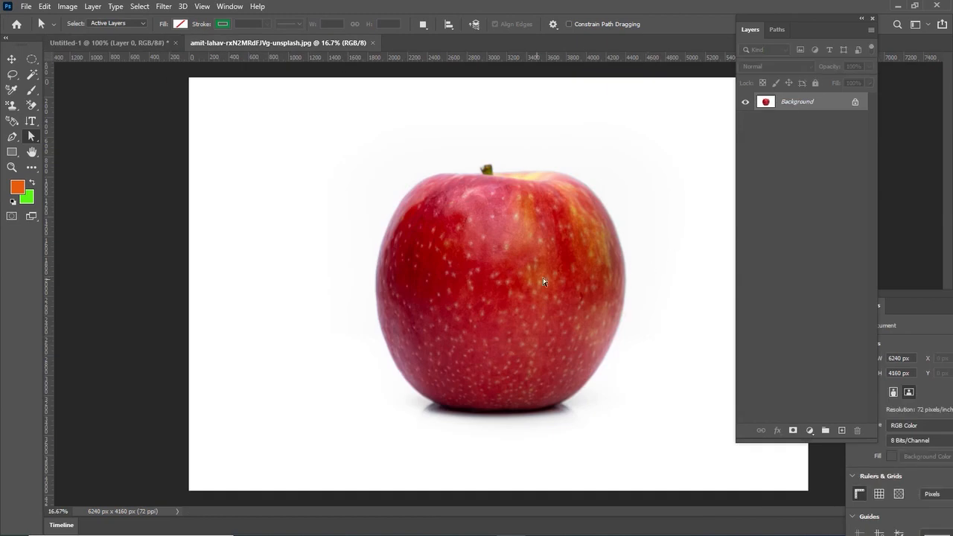
click(12, 137)
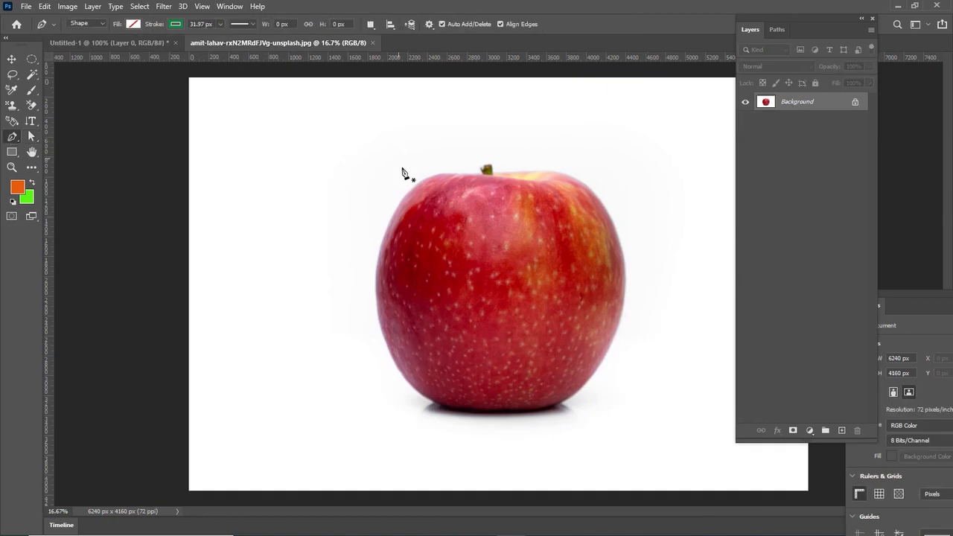
click(480, 174)
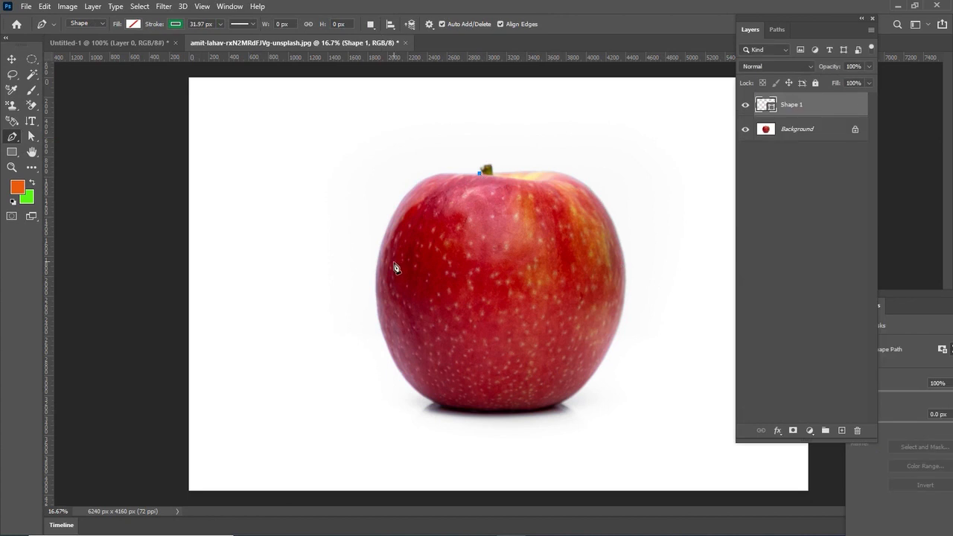
mouse_move(376, 277)
mouse_down()
mouse_move(389, 393)
mouse_move(362, 406)
mouse_up()
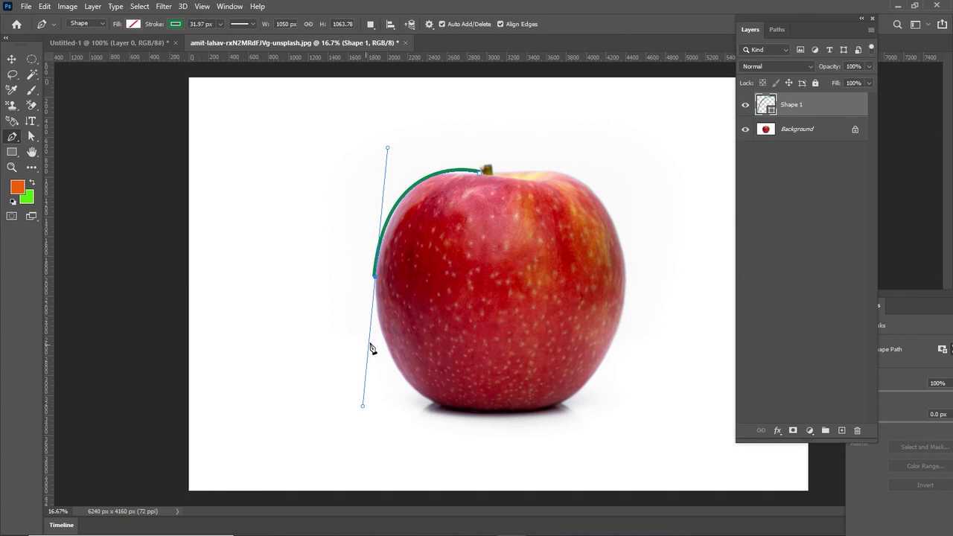
click(375, 280)
click(441, 407)
mouse_move(477, 423)
mouse_down()
mouse_move(541, 432)
mouse_move(533, 462)
mouse_move(519, 459)
mouse_move(530, 457)
mouse_move(525, 451)
mouse_move(530, 459)
mouse_move(516, 459)
mouse_move(523, 454)
mouse_up()
key(ctrl+z)
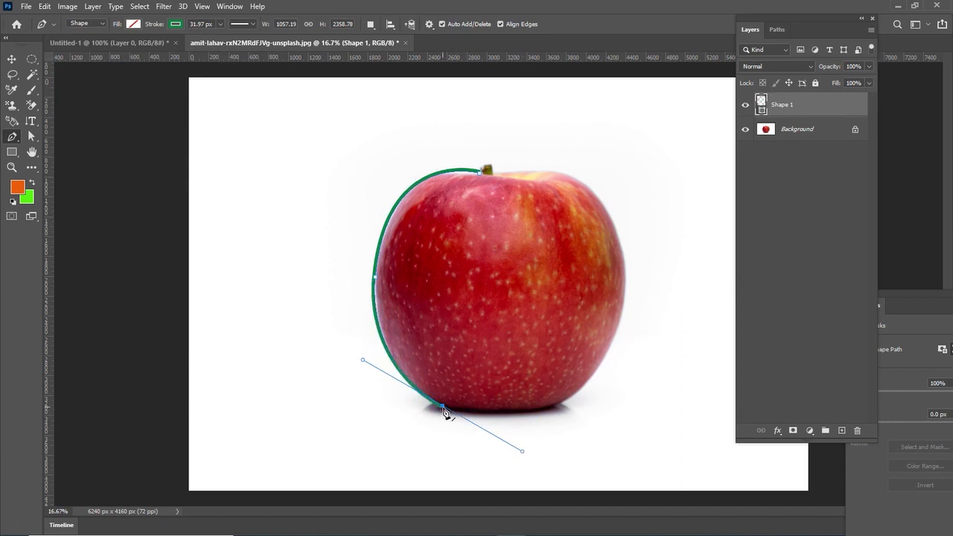
click(444, 407)
Set the outline's stroke width to 8.28 px and trace the apple's bottom and right side, closing the path at the stem.
click(220, 25)
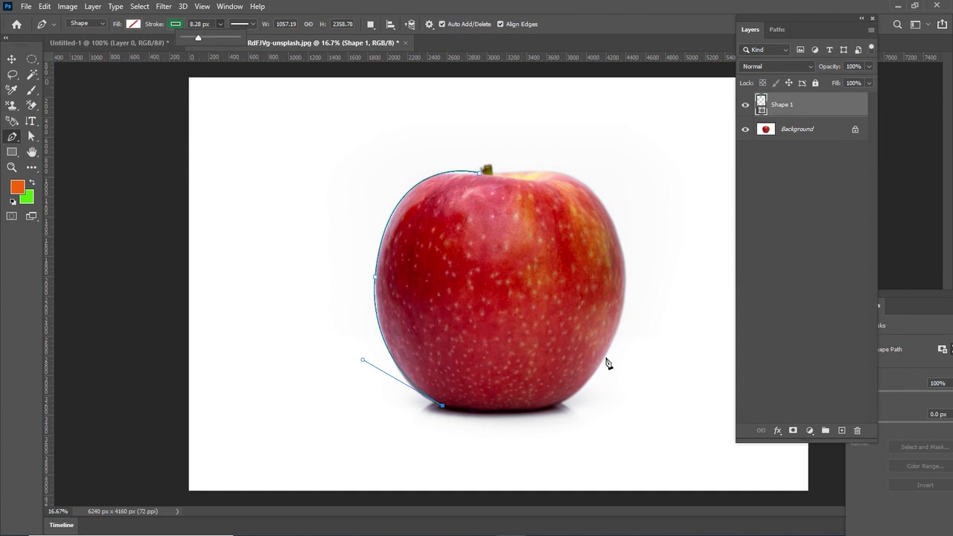
mouse_move(602, 354)
mouse_down()
mouse_move(640, 261)
mouse_move(642, 273)
mouse_move(634, 266)
mouse_up()
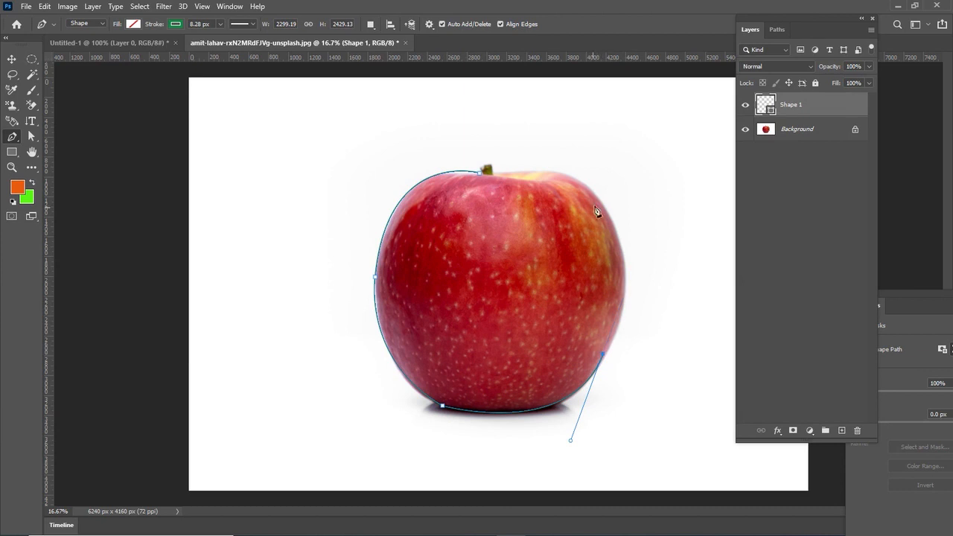
drag(576, 180, 484, 95)
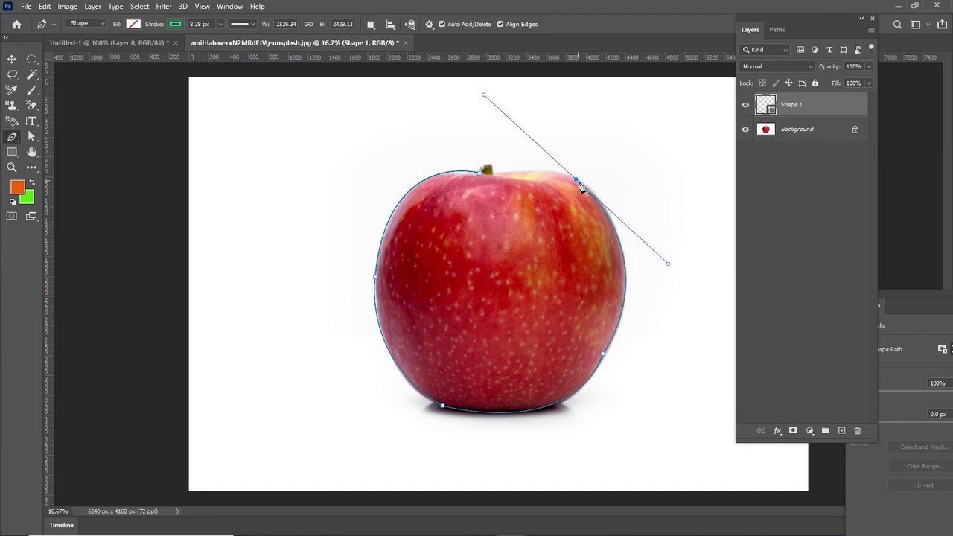
click(578, 181)
drag(481, 175, 411, 190)
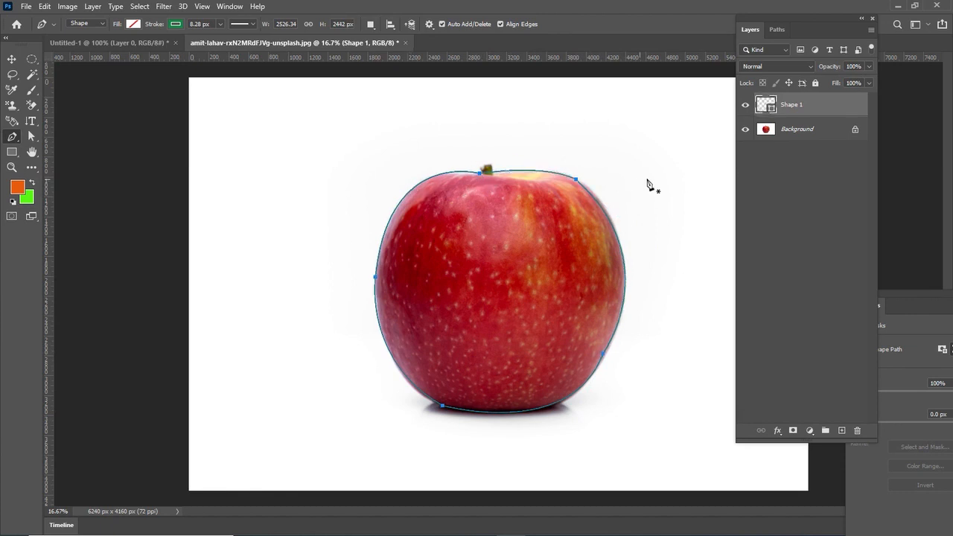
Make a new anti-aliased selection from the apple path with a feather radius of 0 pixels.
right_click(478, 244)
click(512, 289)
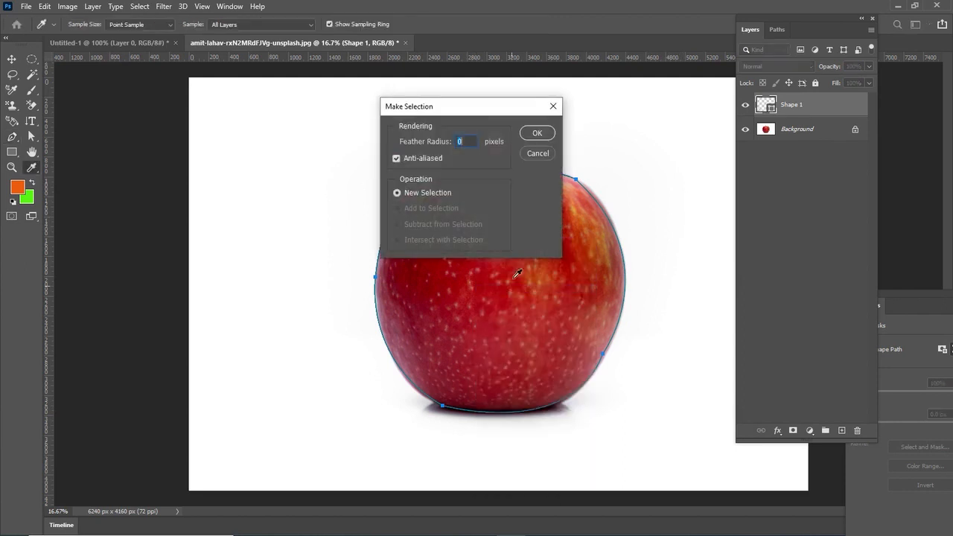
click(535, 135)
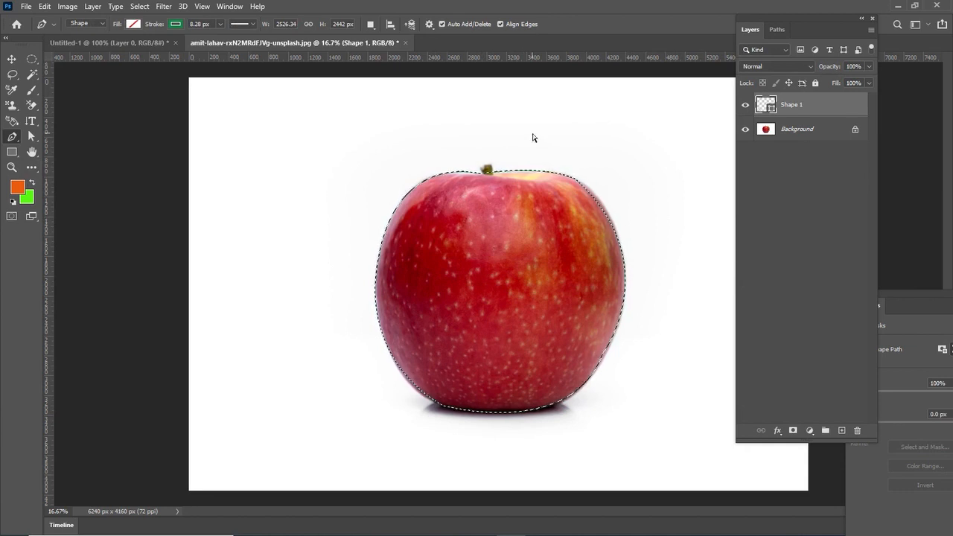
Duplicate the Shape 1 layer and check the copy by briefly hiding the Background and Shape 1 layers.
key(ctrl+j)
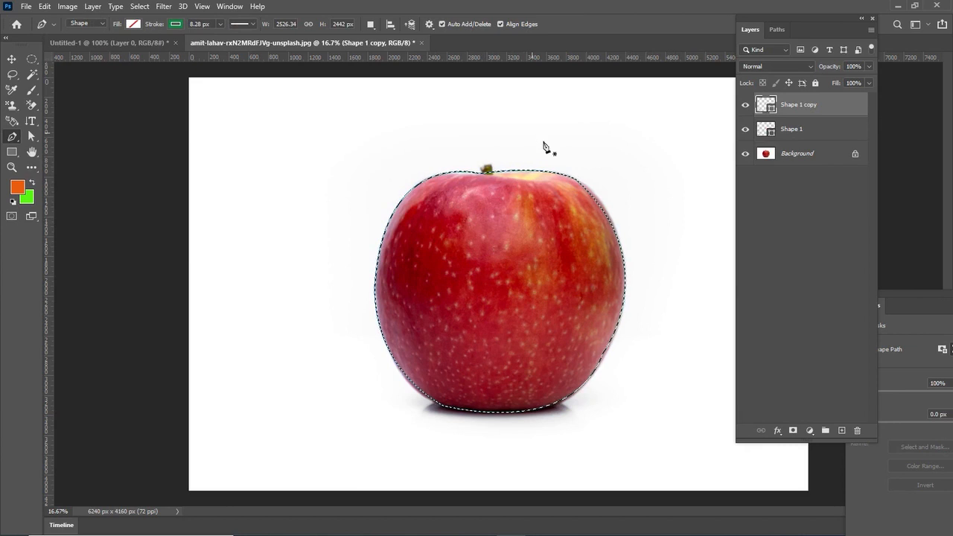
click(747, 155)
click(748, 131)
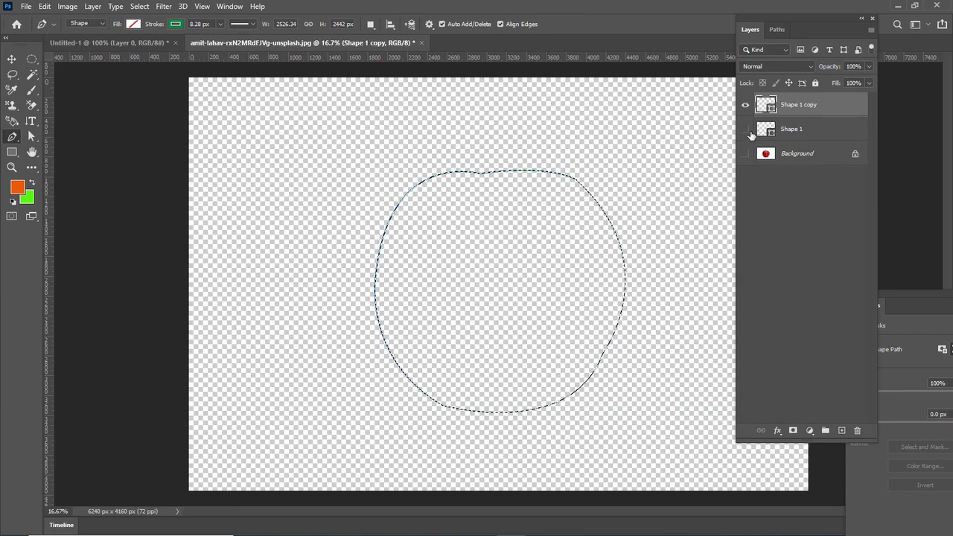
click(747, 153)
click(747, 129)
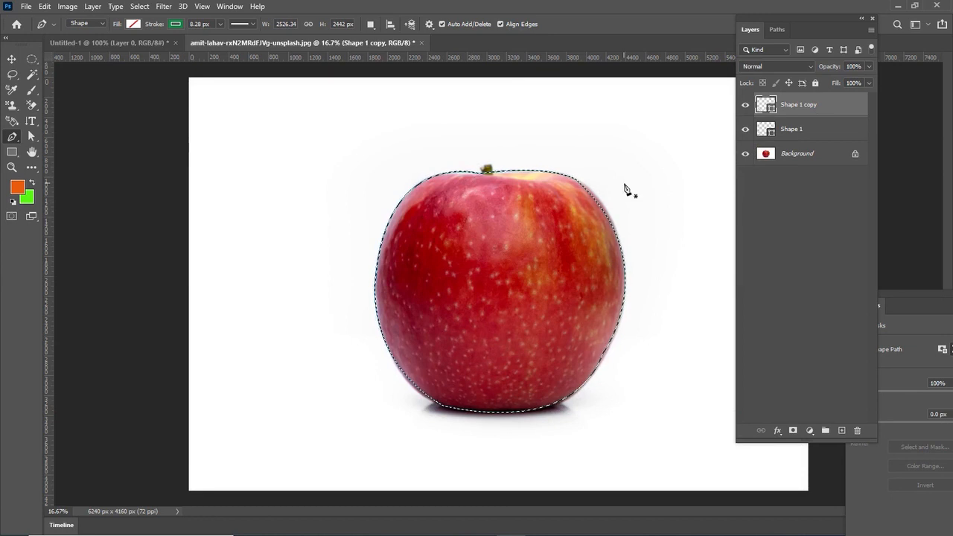
Switch the Pen tool's mode to Path and check the path options available for the apple, applying none.
click(102, 24)
click(91, 37)
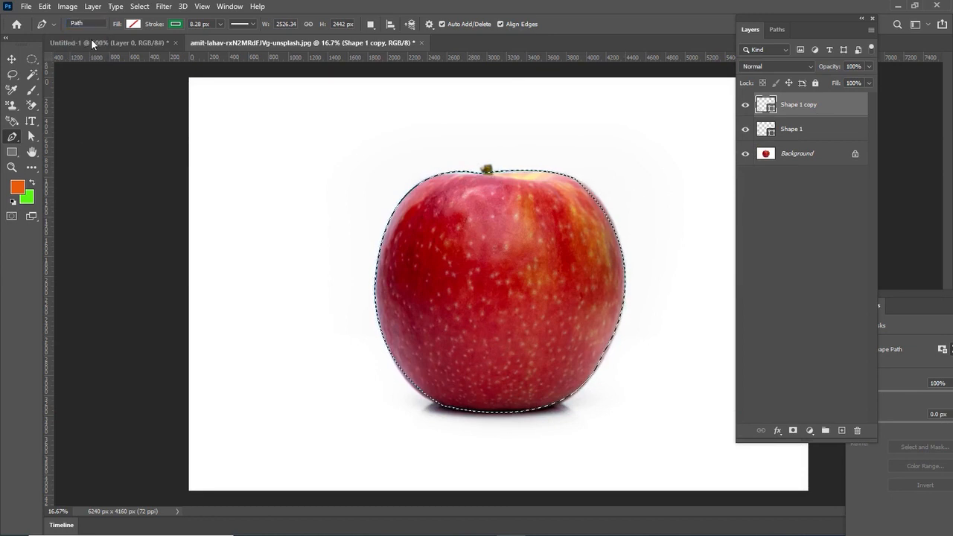
right_click(458, 305)
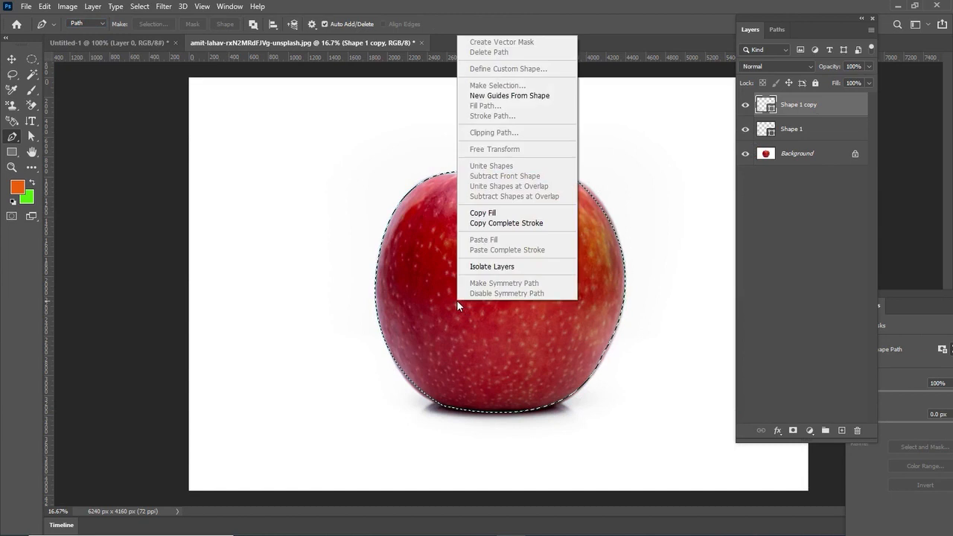
click(427, 132)
right_click(525, 235)
click(649, 214)
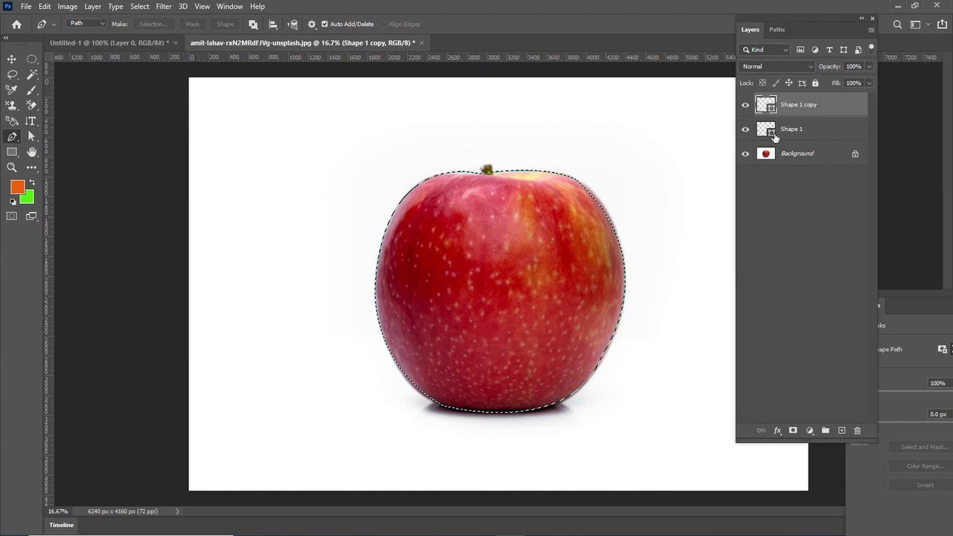
Inspect the layers' contents by toggling the visibility of Shape 1, Shape 1 copy and Background, leaving all three shown.
click(745, 128)
click(745, 104)
click(745, 129)
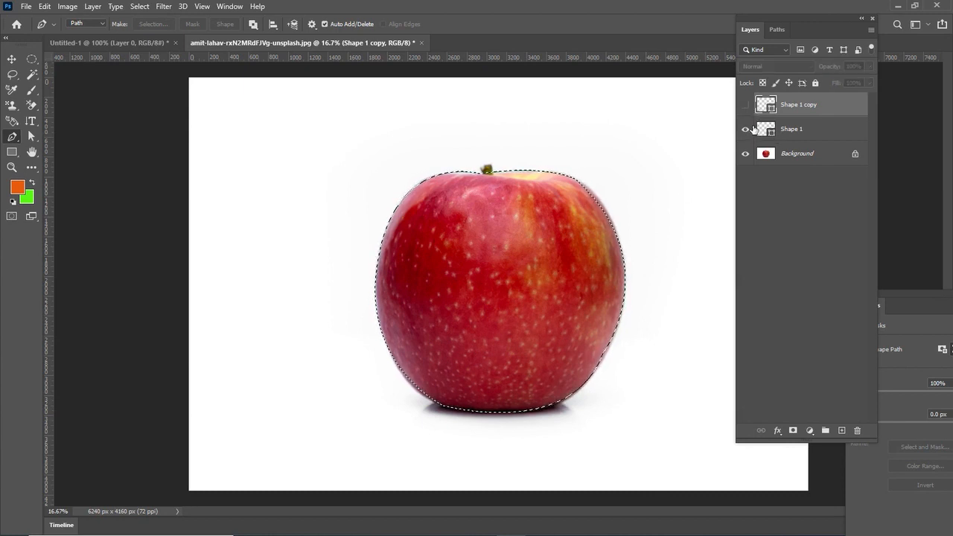
click(745, 154)
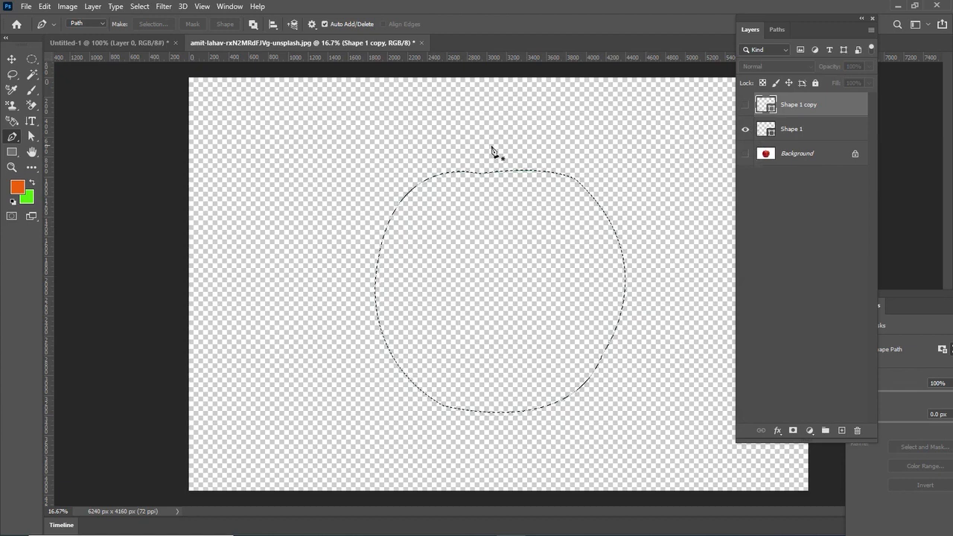
click(745, 153)
click(745, 104)
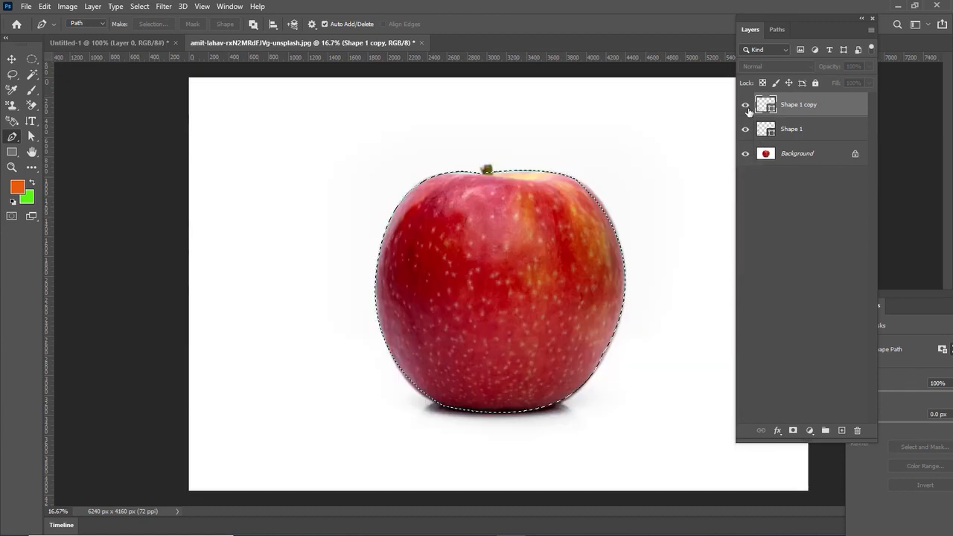
Copy the selected apple from the Background onto a new layer, and hide the Background, Shape 1 and Shape 1 copy layers.
click(780, 158)
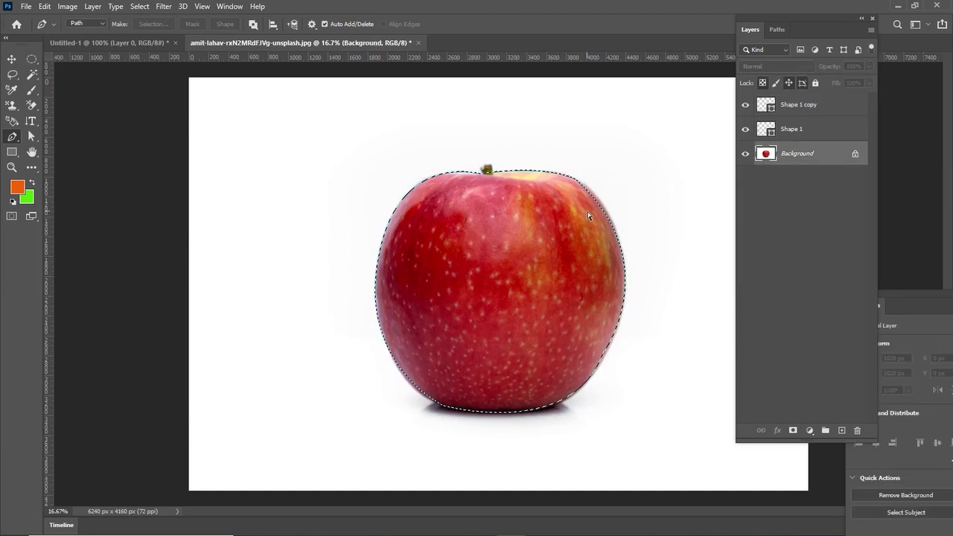
key(ctrl+j)
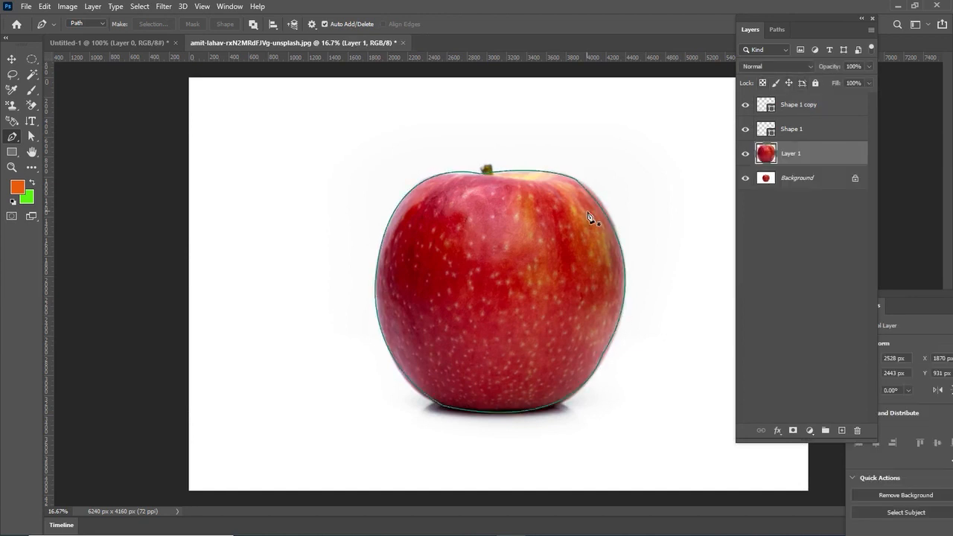
click(745, 178)
click(745, 129)
click(745, 105)
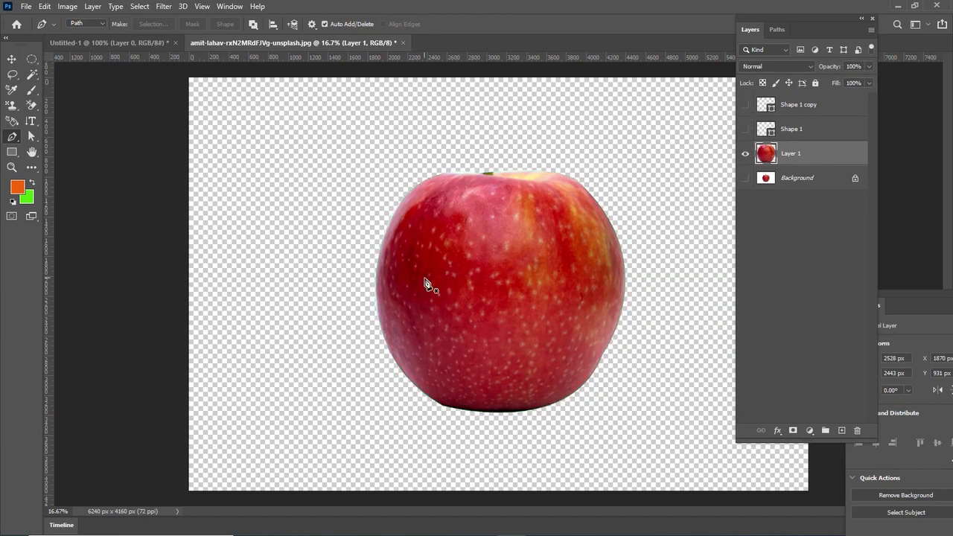
Undo the hiding of the Background, Shape 1 and Shape 1 copy layers.
key(ctrl+z)
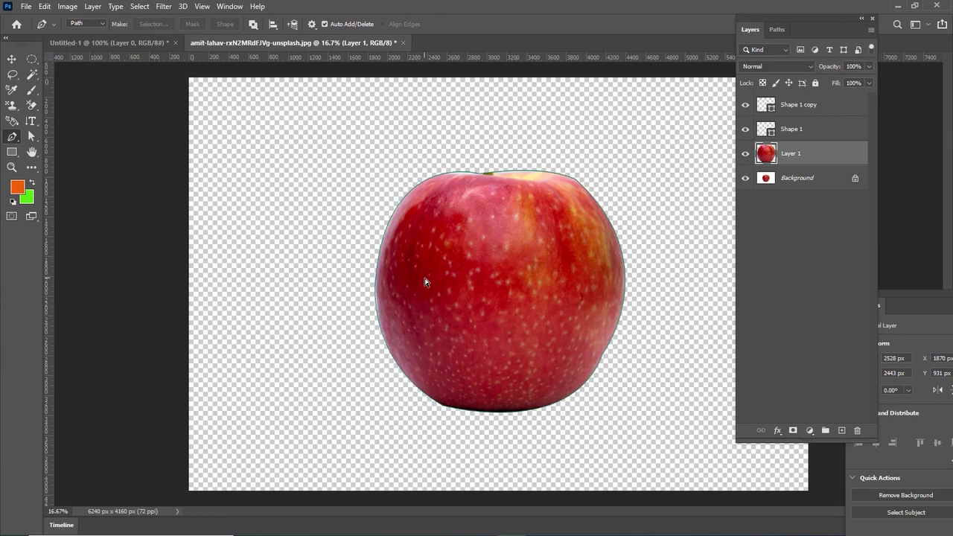
key(ctrl+z)
key(z)
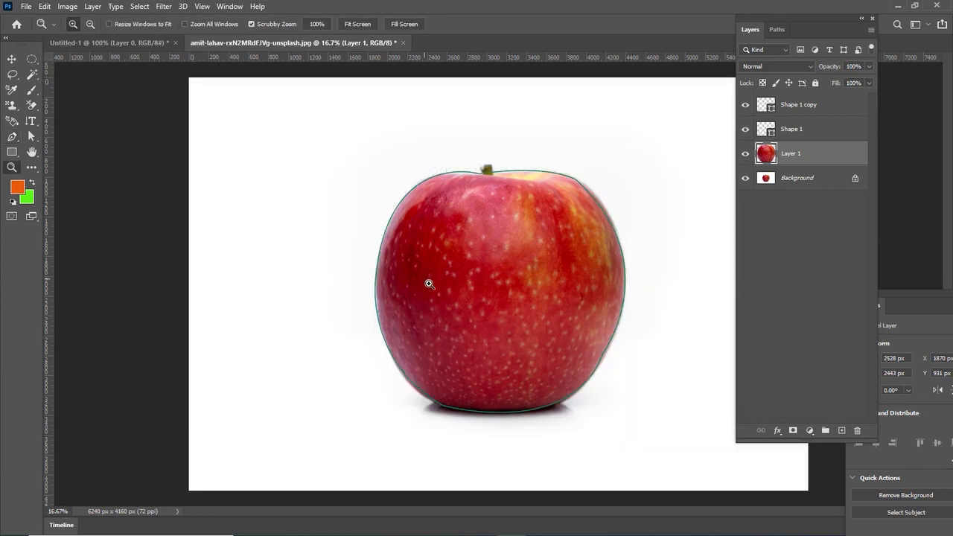
Try deleting the three layers above the Background, and compare the layer list with the path list.
shift+click(800, 112)
drag(800, 113, 863, 440)
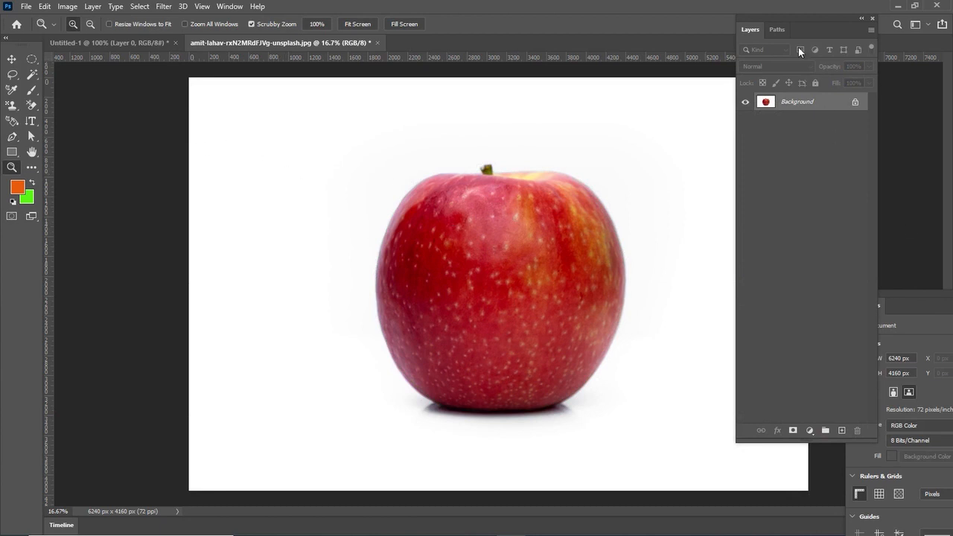
click(776, 31)
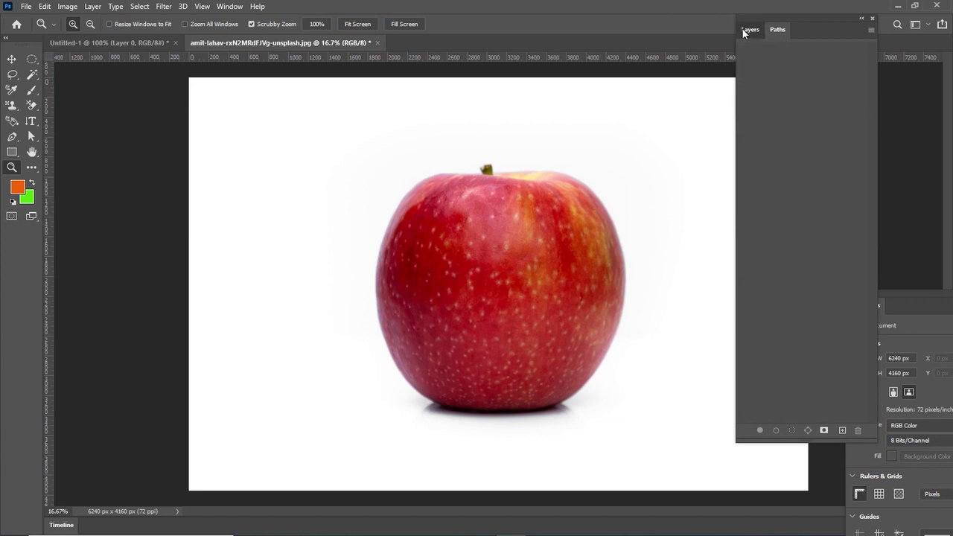
click(742, 30)
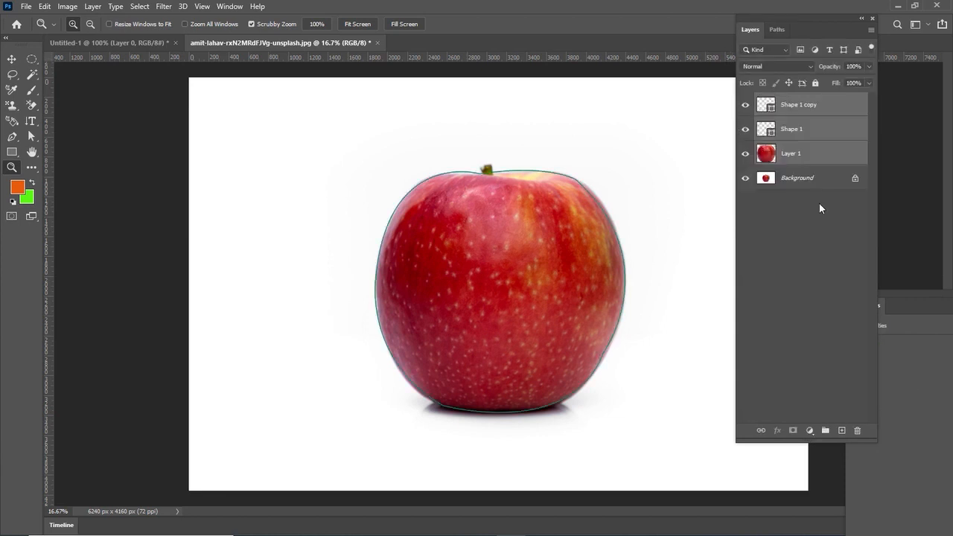
click(776, 29)
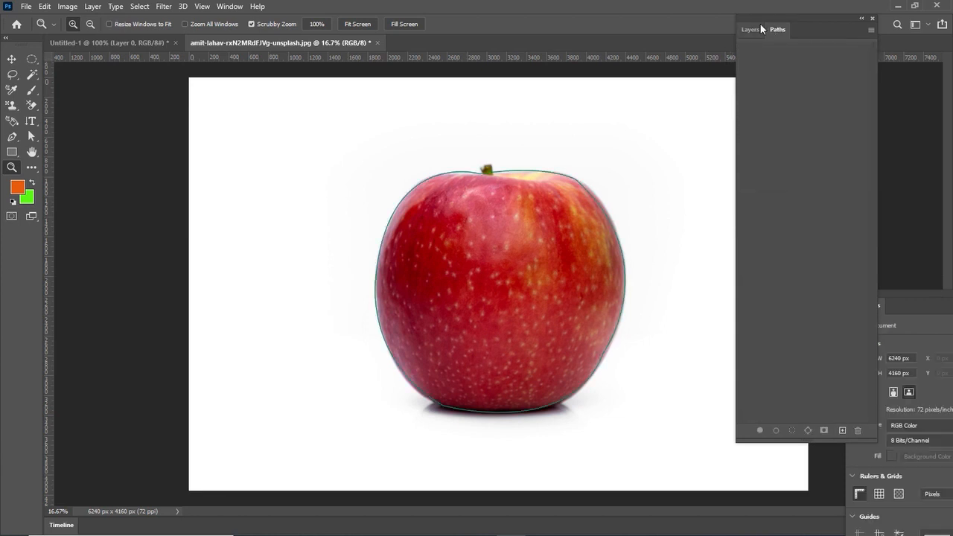
click(753, 31)
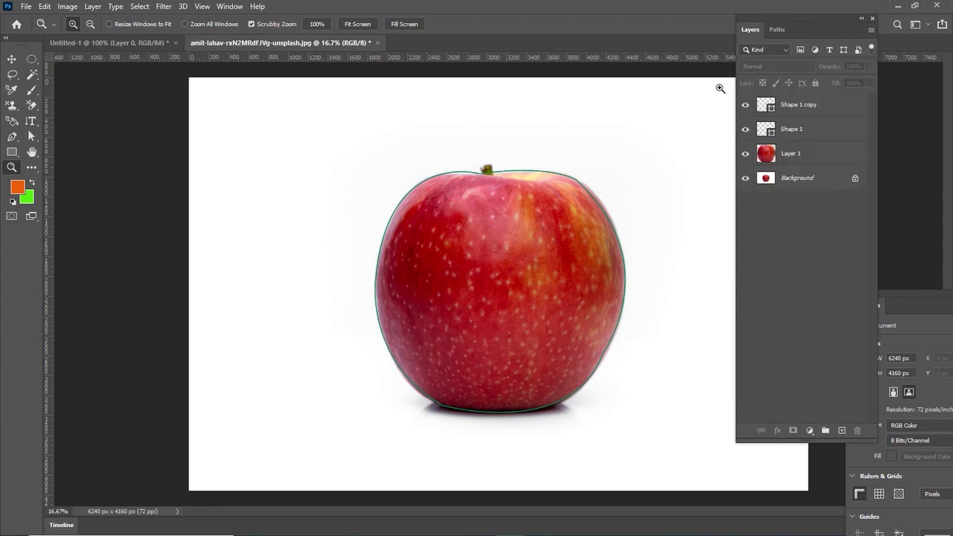
Delete Layer 1, Shape 1 and Shape 1 copy, keeping only the Background.
click(791, 153)
shift+click(798, 104)
key(Delete)
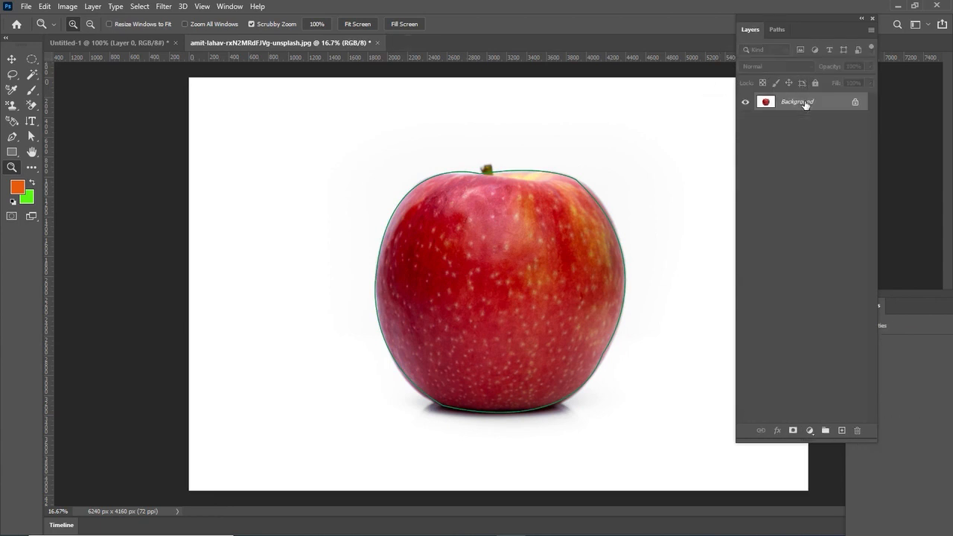
Start a Pen path beside the apple's stem and trace the apple's left edge with curved segments down to its base.
click(12, 137)
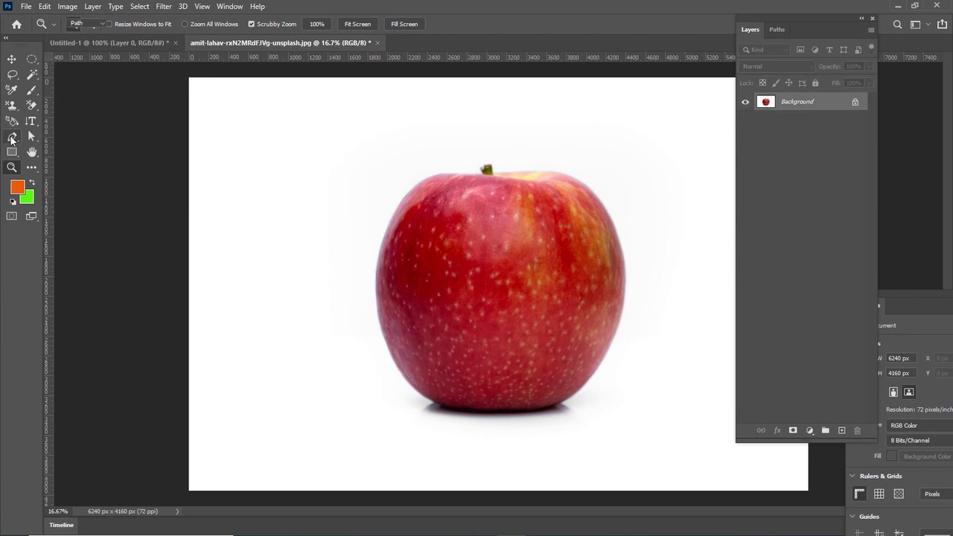
click(480, 173)
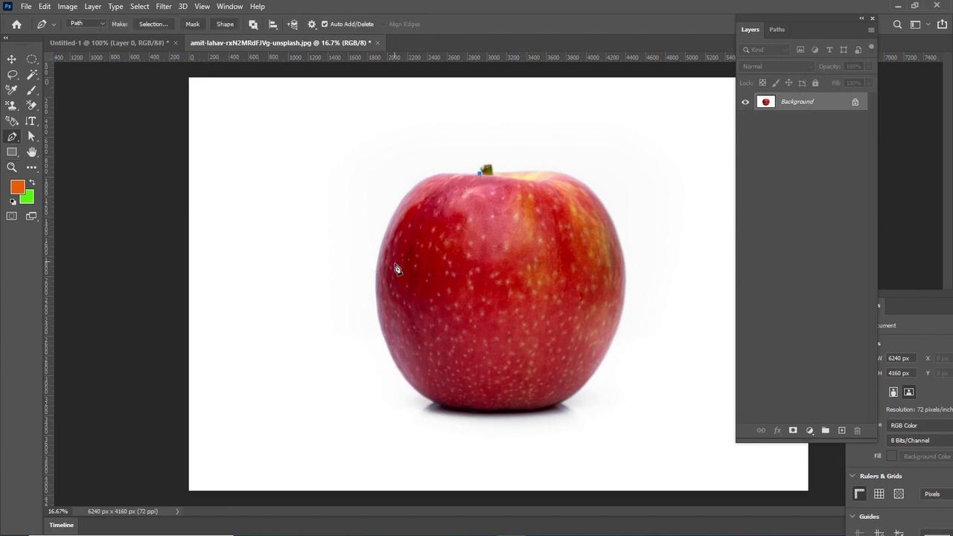
drag(376, 281, 368, 414)
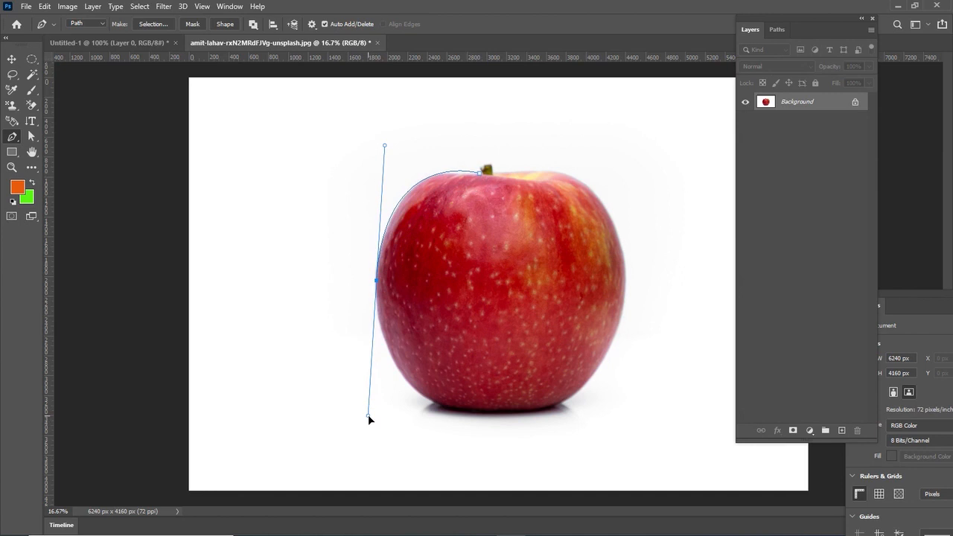
click(377, 283)
drag(452, 407, 543, 429)
key(ctrl+z)
click(457, 409)
Continue the path up the apple's right edge to the other side of the stem and close it at the starting anchor.
drag(618, 329, 660, 216)
click(618, 331)
drag(497, 172, 337, 201)
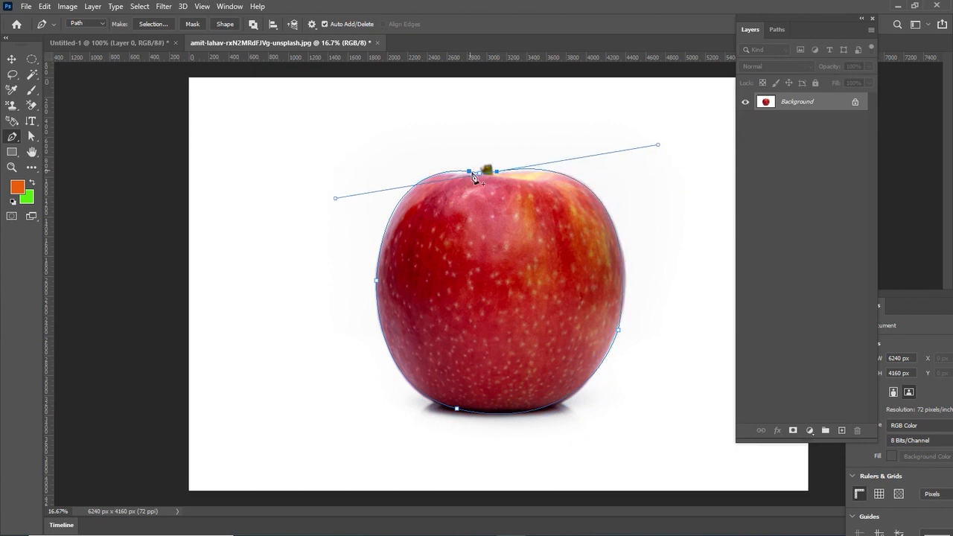
click(497, 172)
click(480, 175)
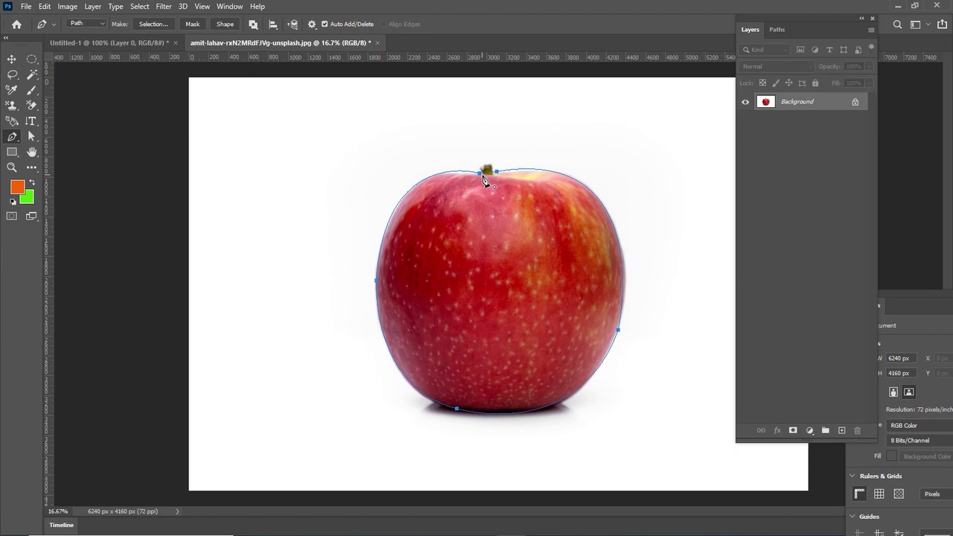
Unlock the Background as a regular layer and save the apple's work path as Path 1.
click(854, 102)
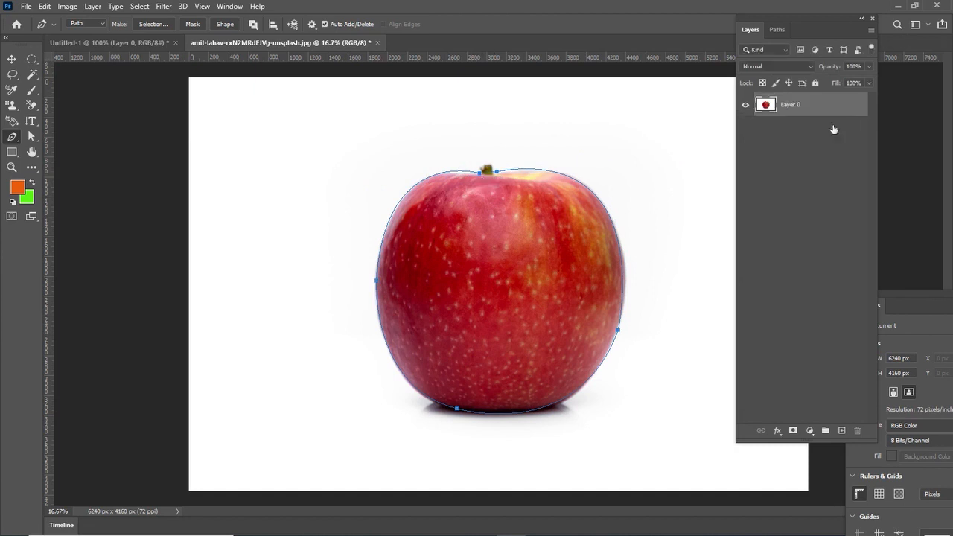
click(777, 29)
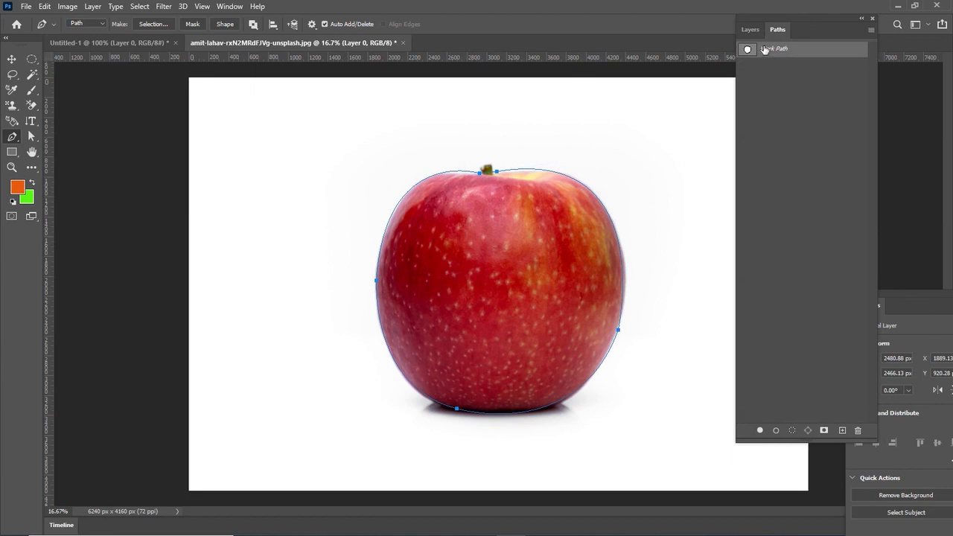
double_click(777, 50)
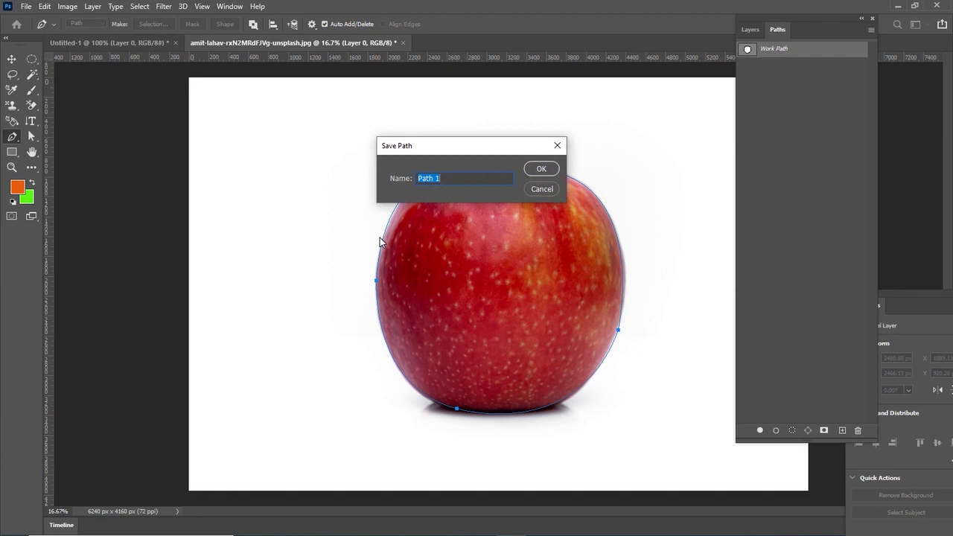
key(Return)
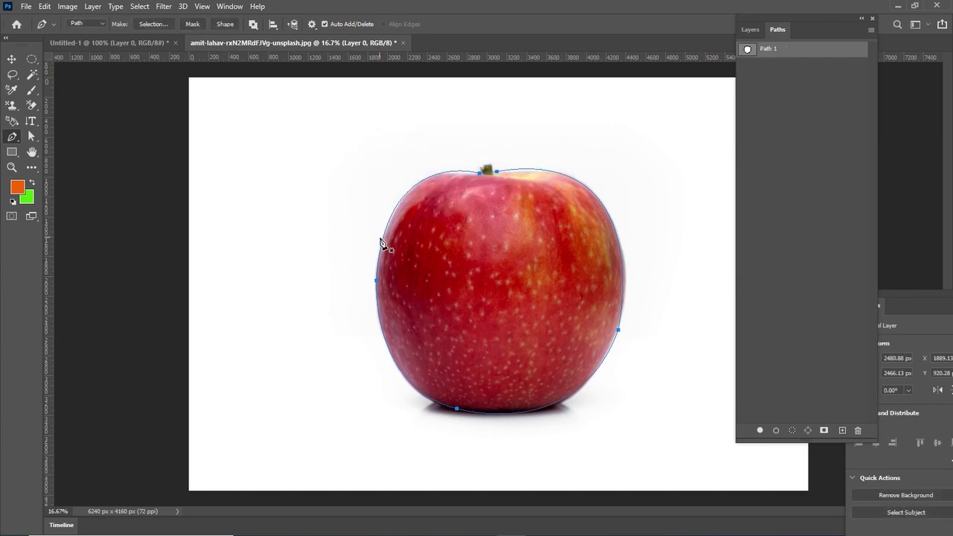
Draw a closed four-sided subpath beyond the apple's upper right edge in Path 1 and turn it into a selection with 0 px feather.
click(546, 144)
click(600, 129)
click(641, 176)
click(666, 243)
click(547, 143)
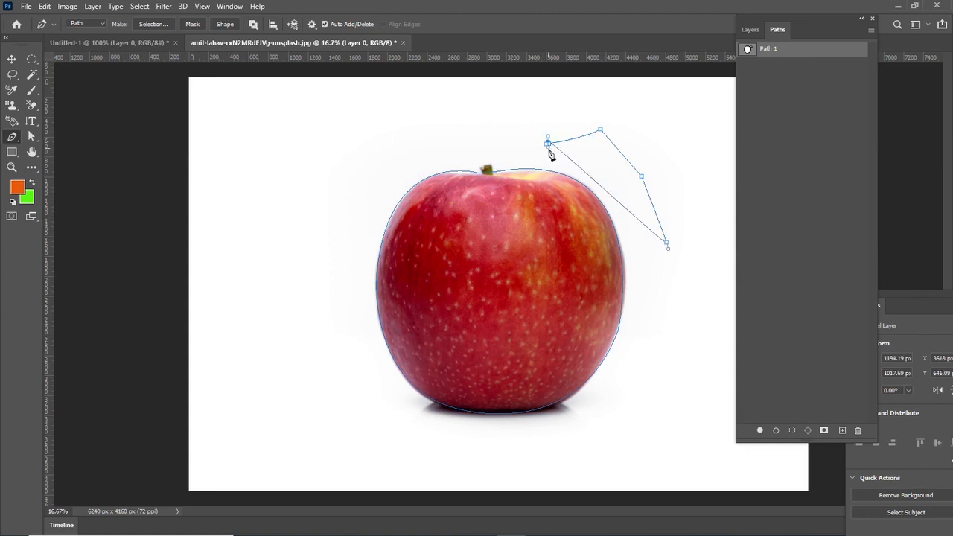
right_click(603, 154)
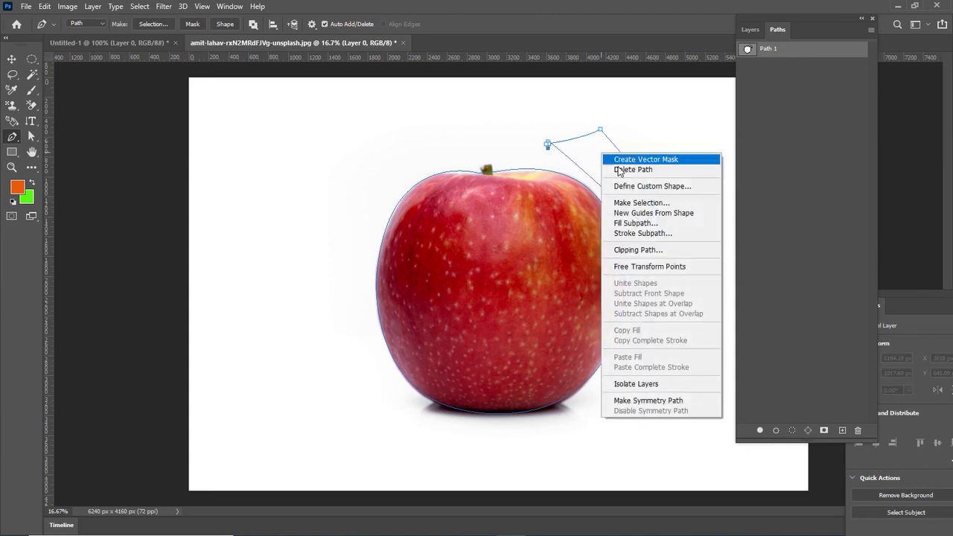
click(654, 204)
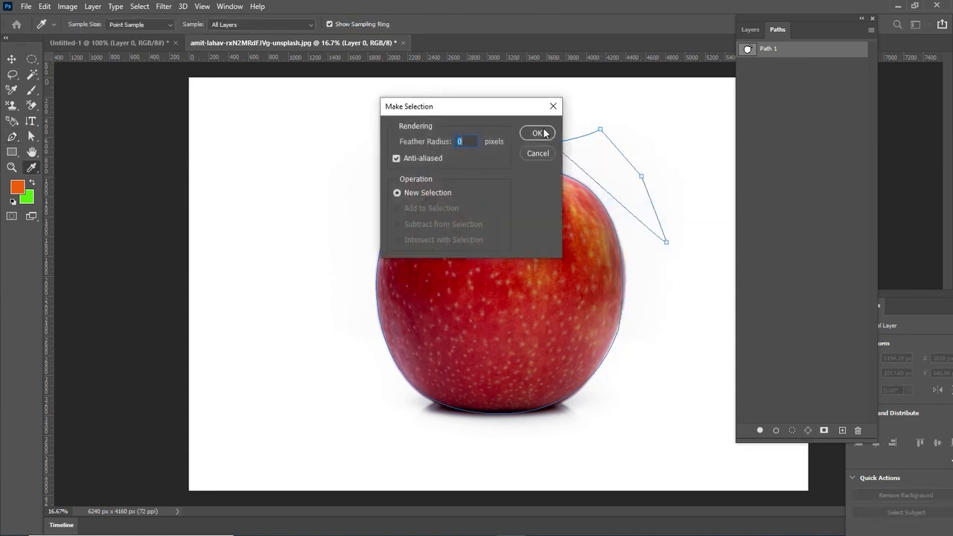
click(543, 134)
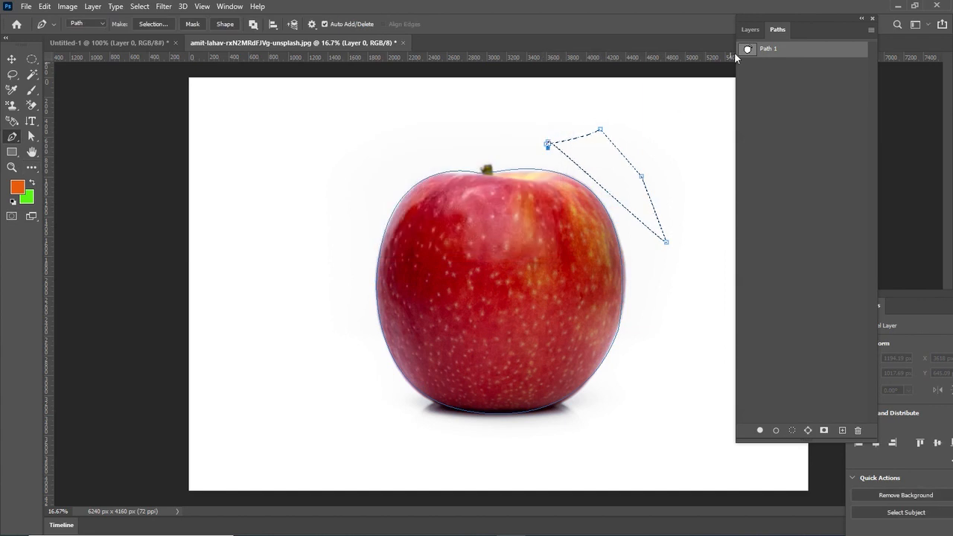
Check which drawing modes the Pen tool offers, keeping Path.
click(102, 22)
click(102, 23)
click(102, 24)
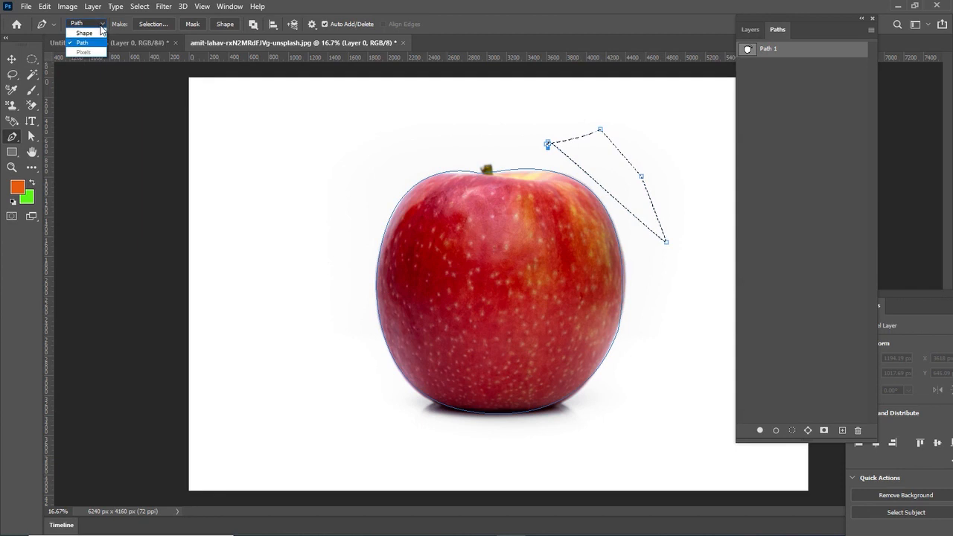
click(285, 130)
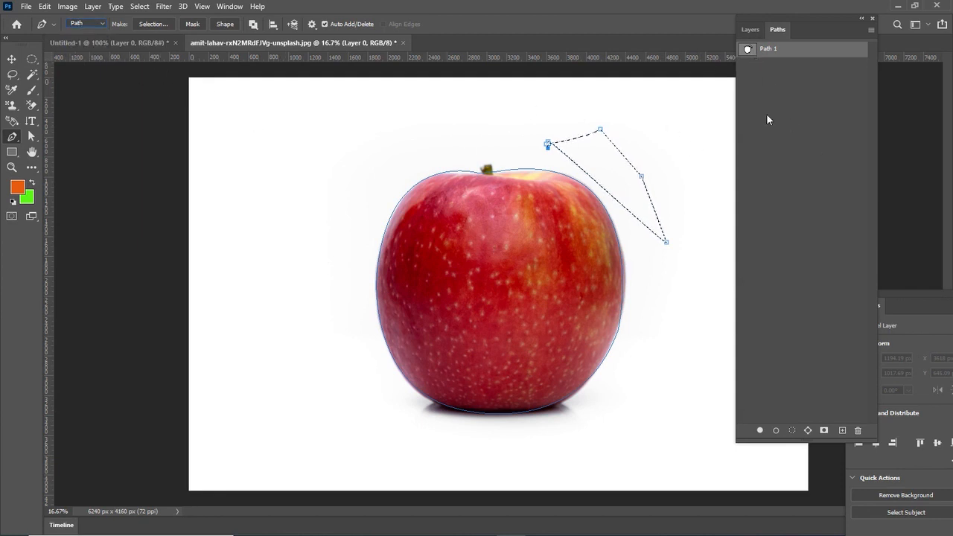
Undo the extra selection and the four-sided subpath so that Path 1 holds only the apple outline.
drag(445, 171, 449, 180)
key(ctrl+z)
key(ctrl+z)
key(ctrl+z)
key(ctrl+z)
key(ctrl+z)
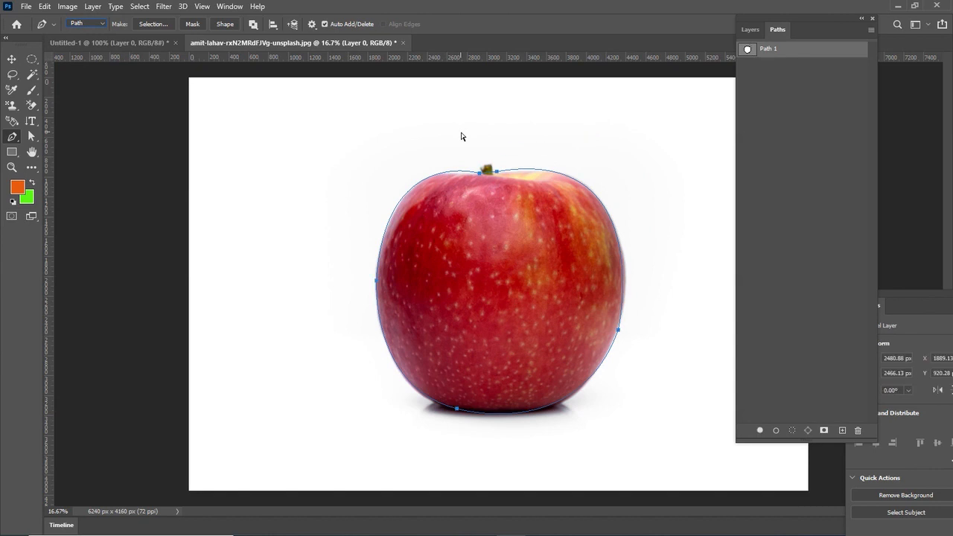
Turn the apple outline into a new selection with 0 px feather.
right_click(504, 250)
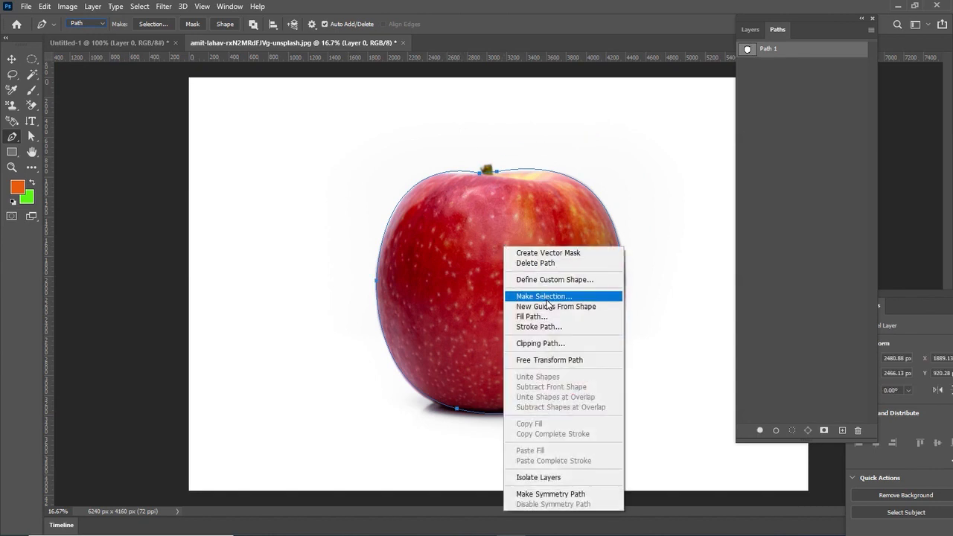
click(551, 297)
click(533, 134)
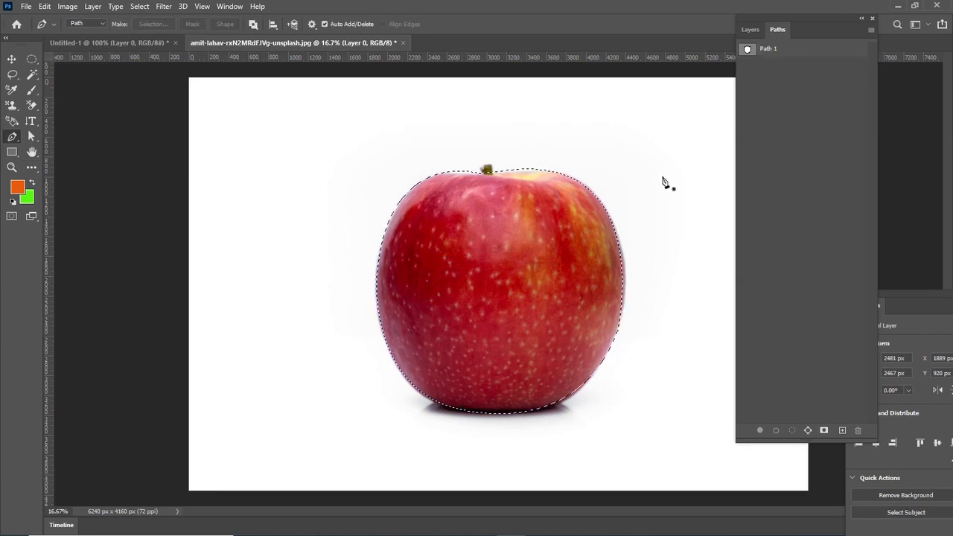
Draw a four-sided work path above and to the right of the apple and convert it into a new selection with 0 px feather.
click(623, 181)
click(629, 106)
click(695, 122)
click(703, 200)
click(624, 182)
right_click(635, 160)
click(672, 214)
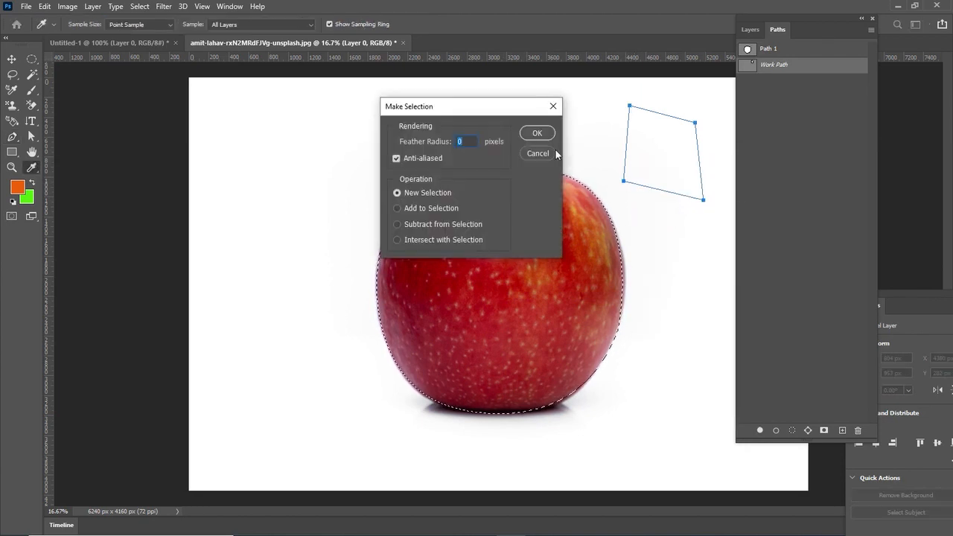
click(538, 133)
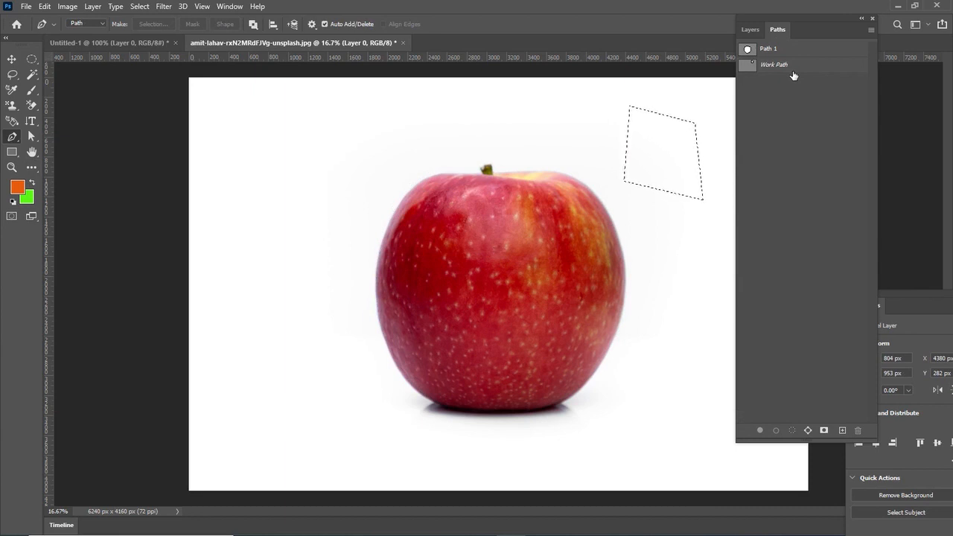
Switch between Path 1 and the Work Path to compare them, and try deleting the Work Path.
click(779, 50)
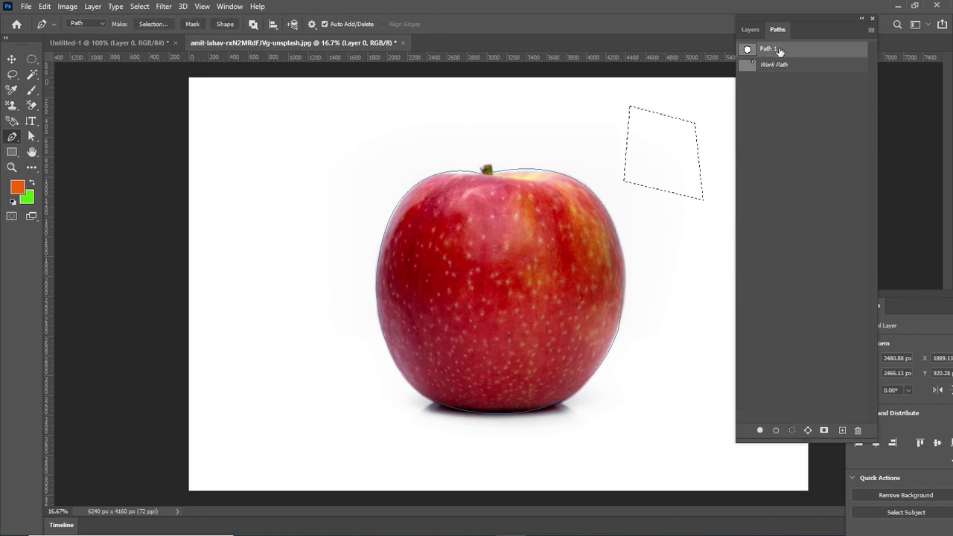
click(772, 70)
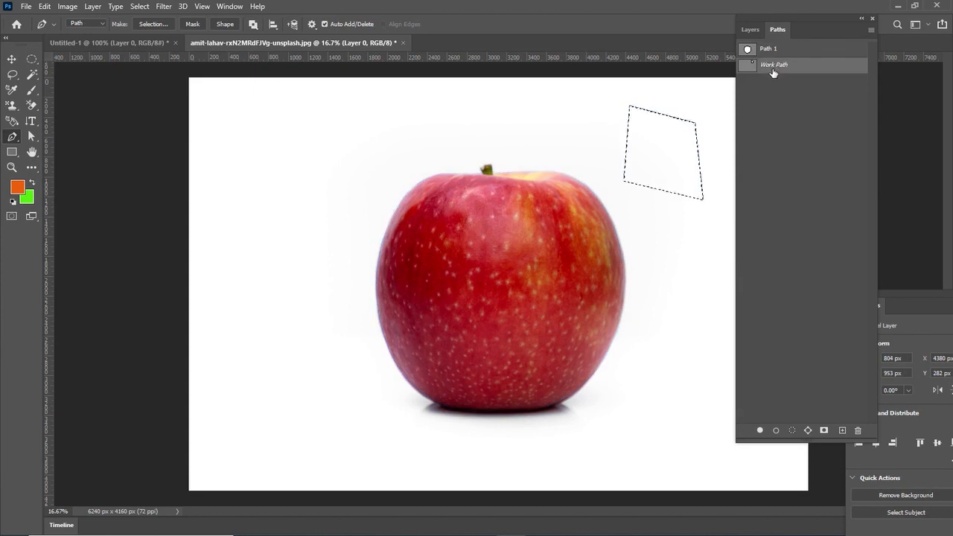
key(Delete)
click(772, 50)
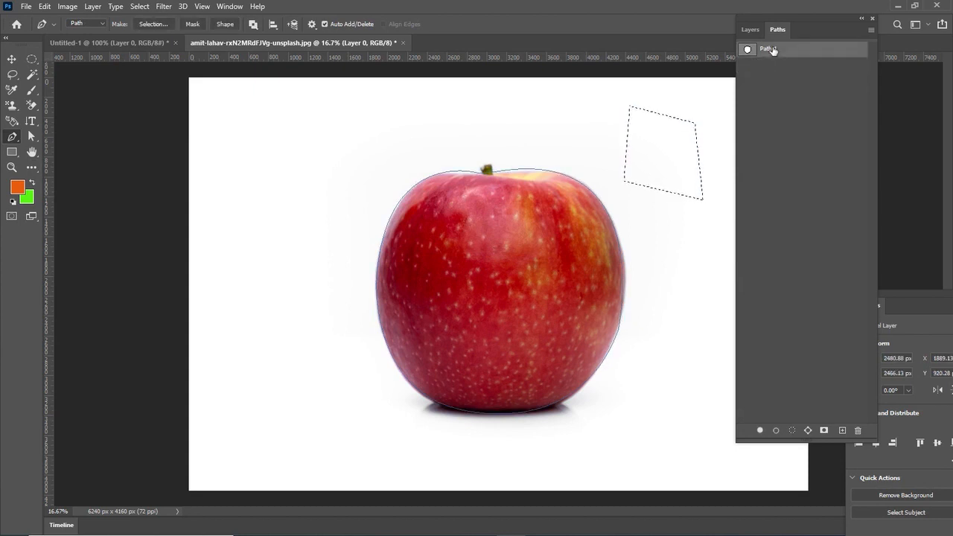
click(693, 125)
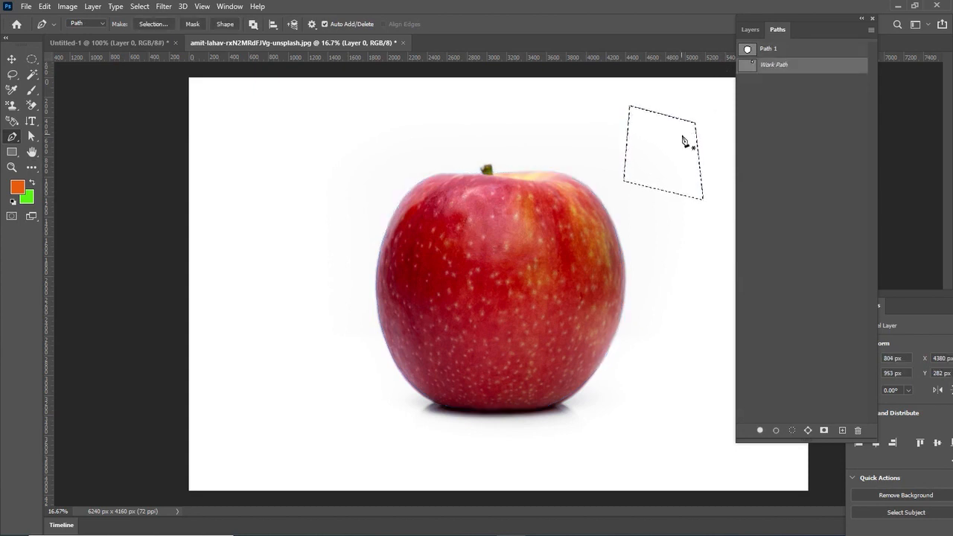
Convert Path 1's apple outline into a new selection with a 0 px feather radius.
click(751, 52)
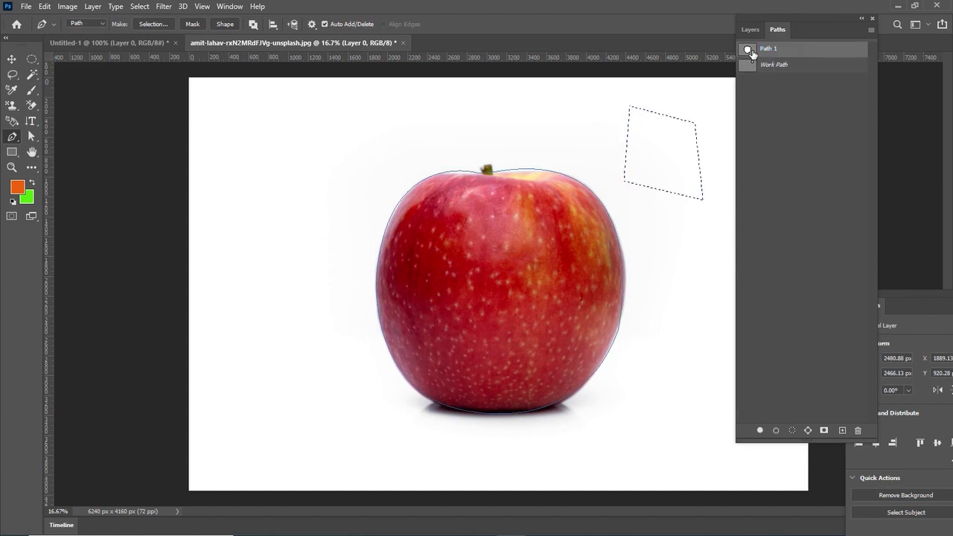
right_click(468, 246)
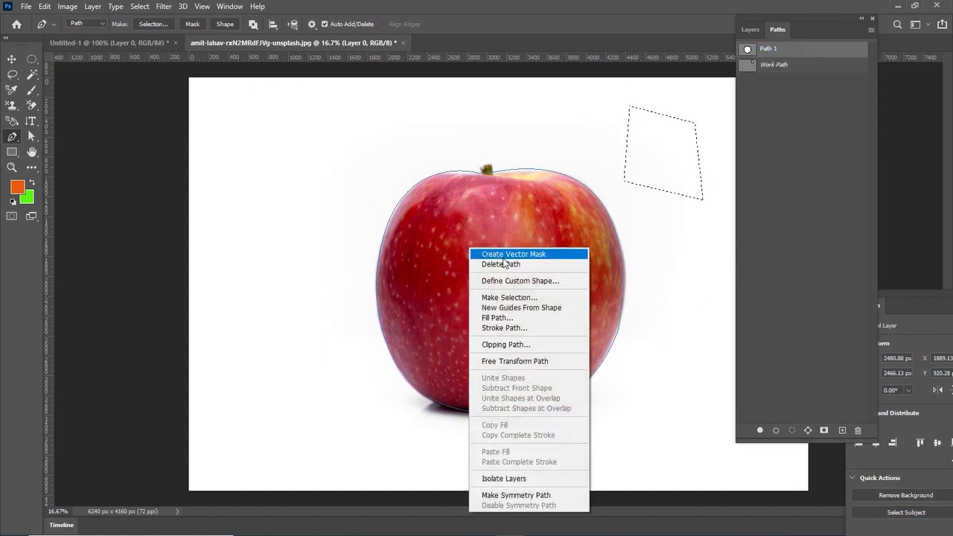
click(518, 297)
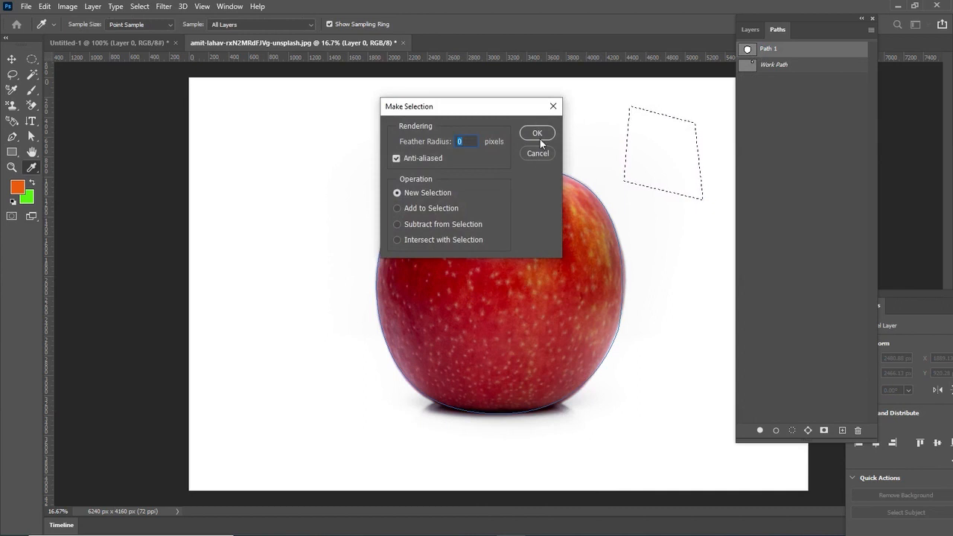
click(537, 133)
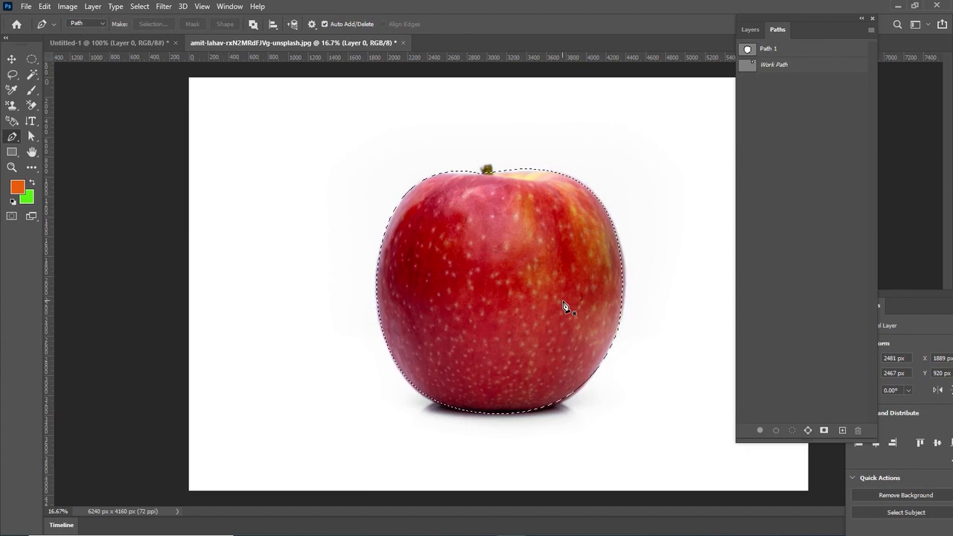
Create a vector mask on Layer 0 from Path 1.
click(750, 32)
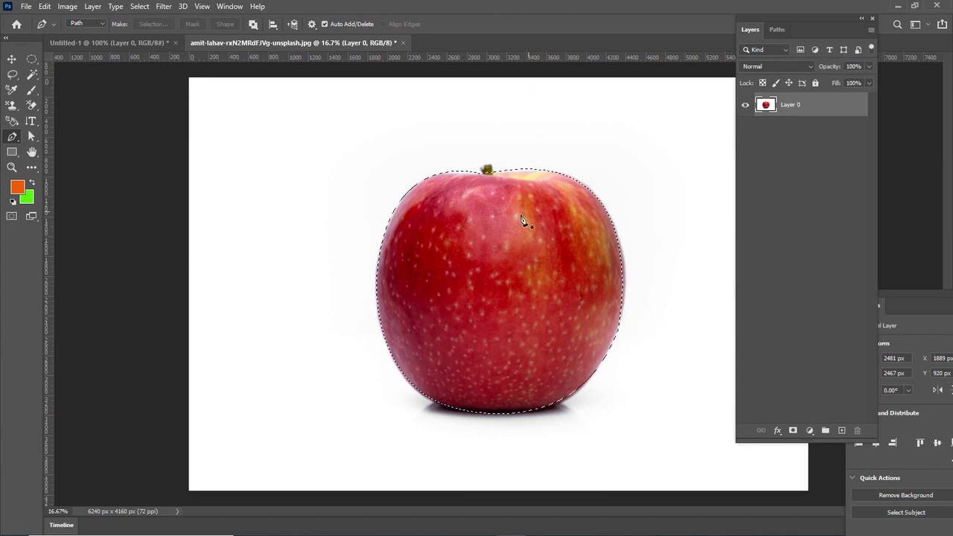
right_click(488, 227)
click(670, 159)
click(779, 29)
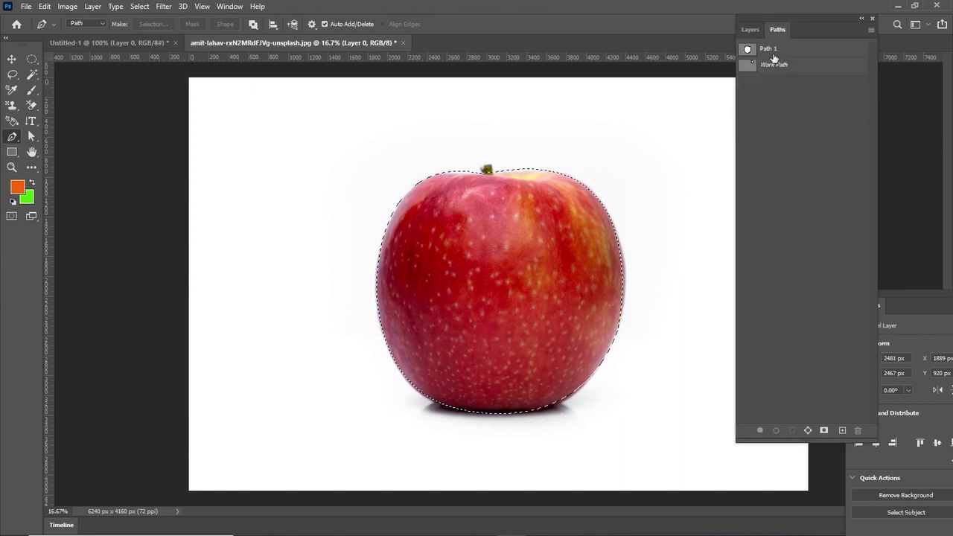
click(769, 50)
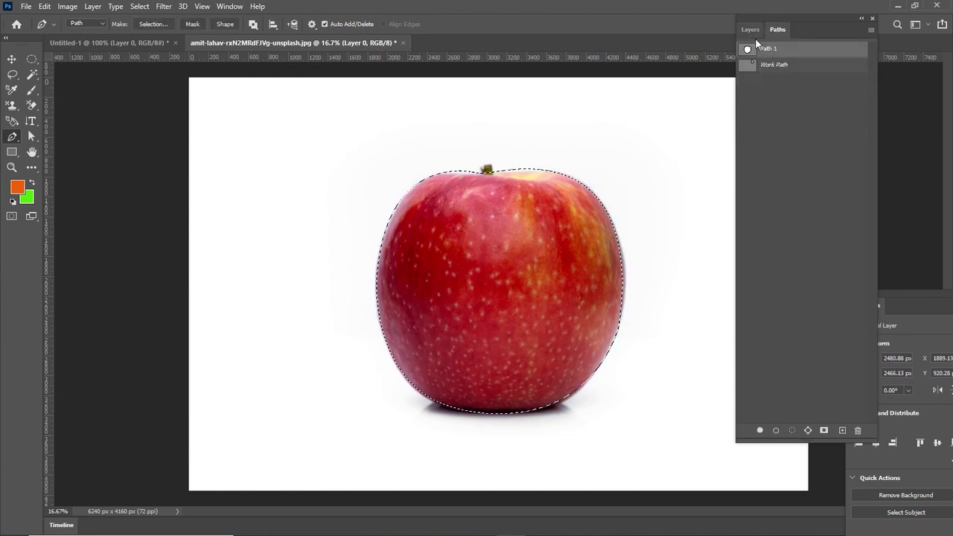
right_click(510, 245)
click(538, 246)
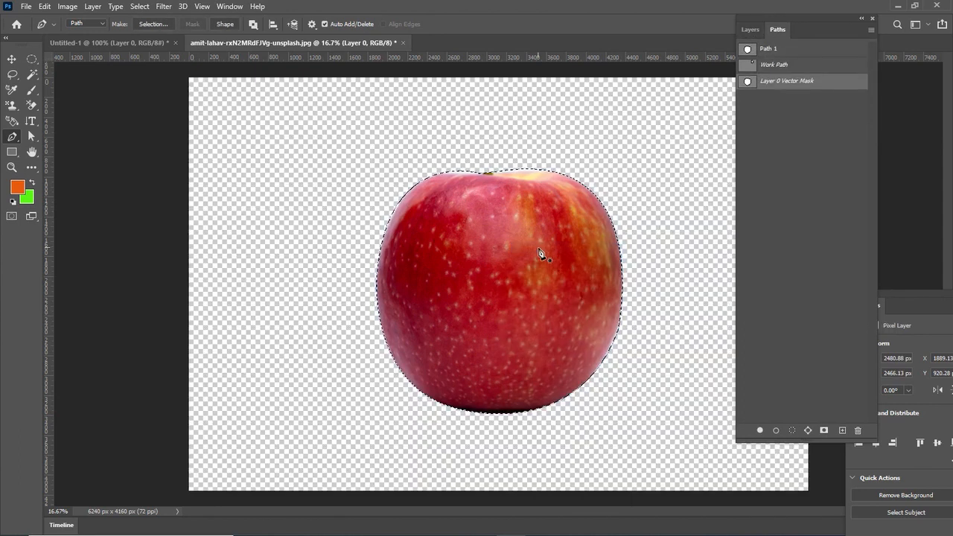
Copy the selected apple to a new layer and select Layer 0's vector mask.
click(749, 30)
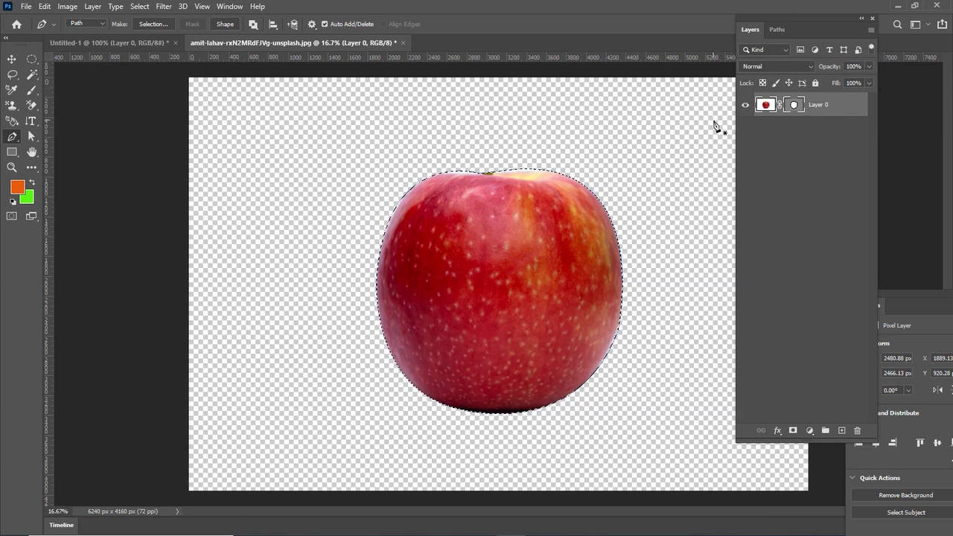
key(ctrl+j)
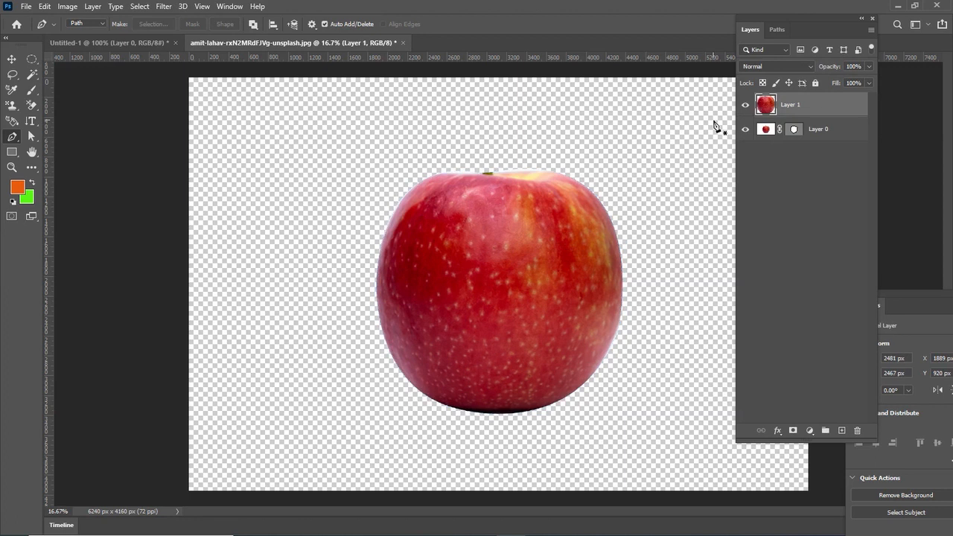
click(747, 129)
click(795, 131)
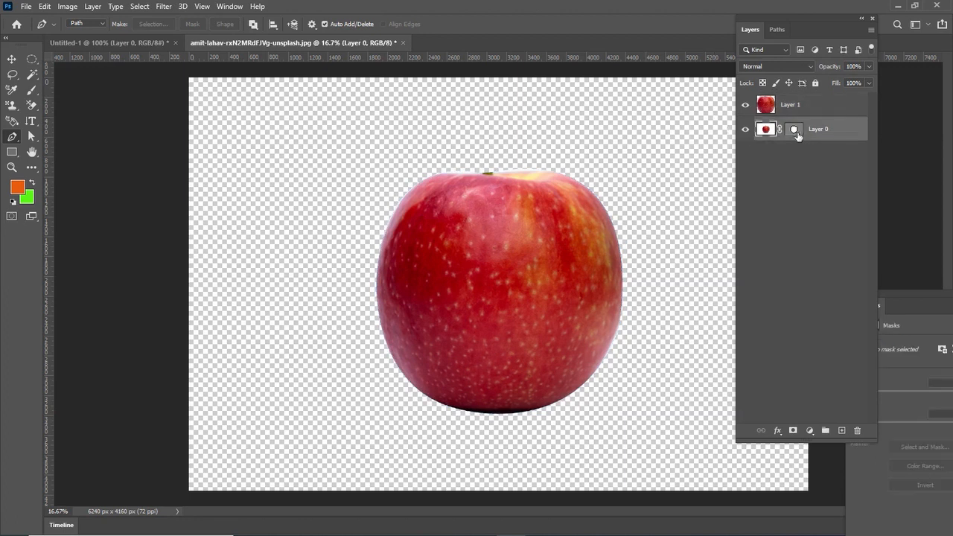
click(794, 130)
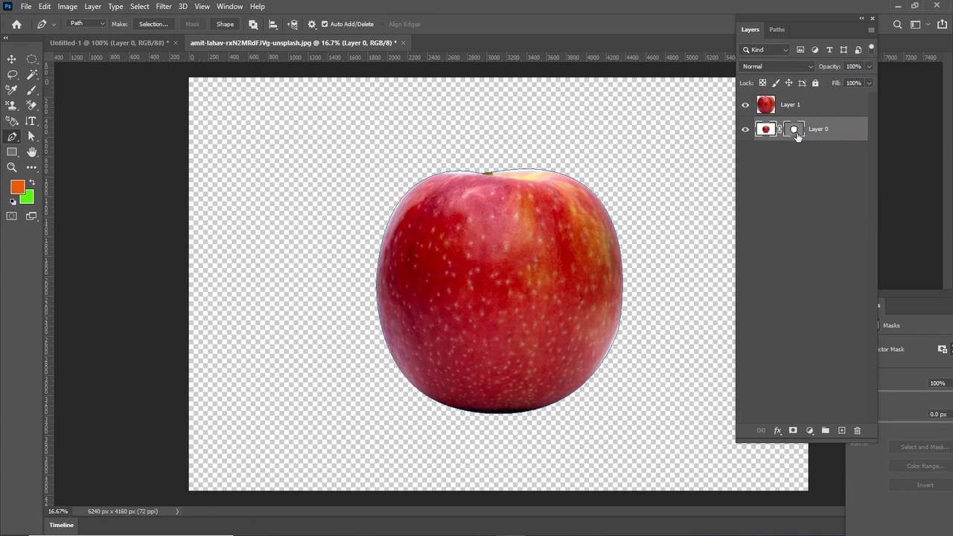
Paint orange brush strokes around the apple on Layer 0 and disable its vector mask.
click(31, 90)
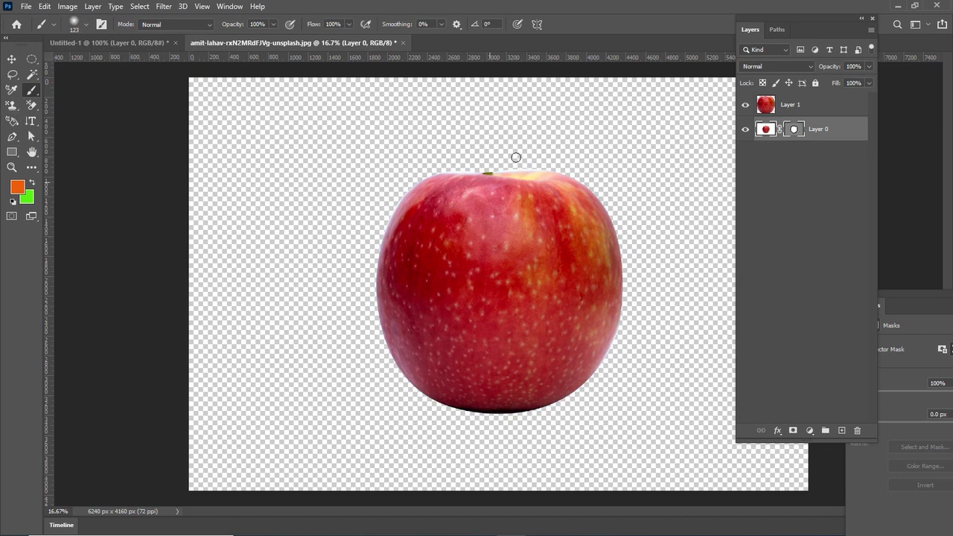
click(786, 134)
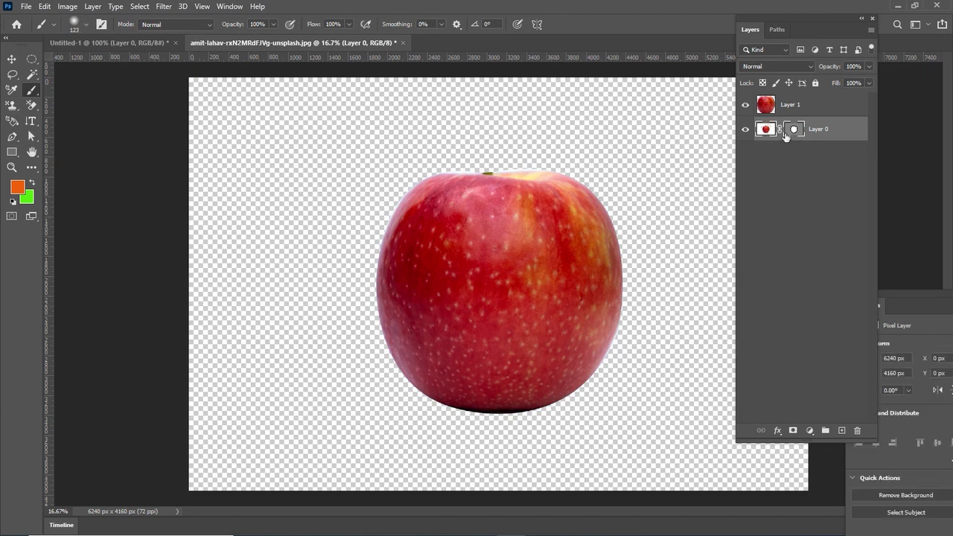
click(785, 134)
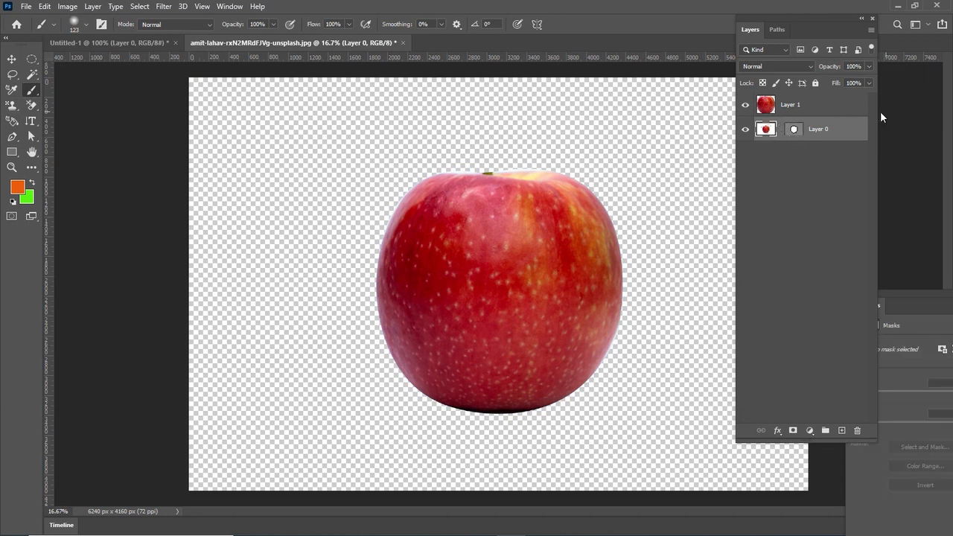
click(802, 132)
click(786, 133)
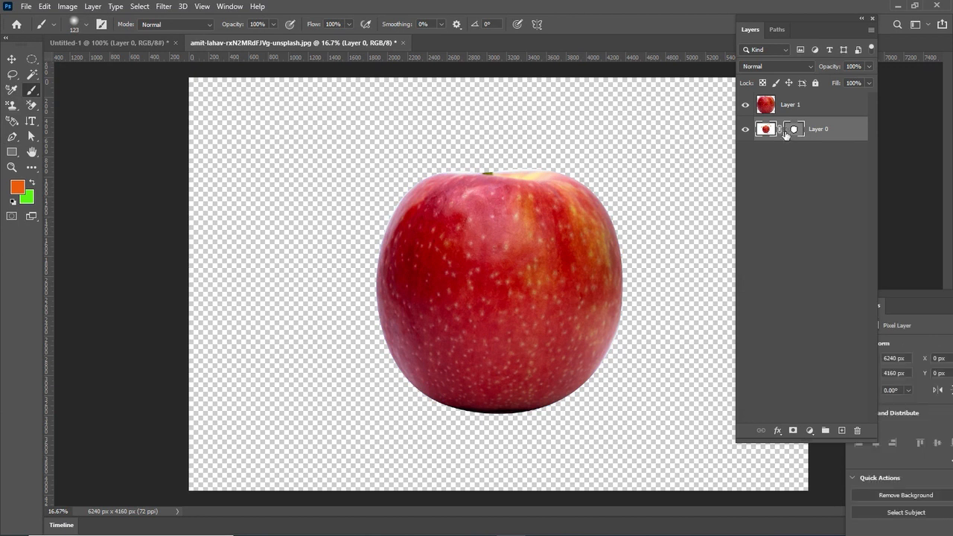
click(793, 134)
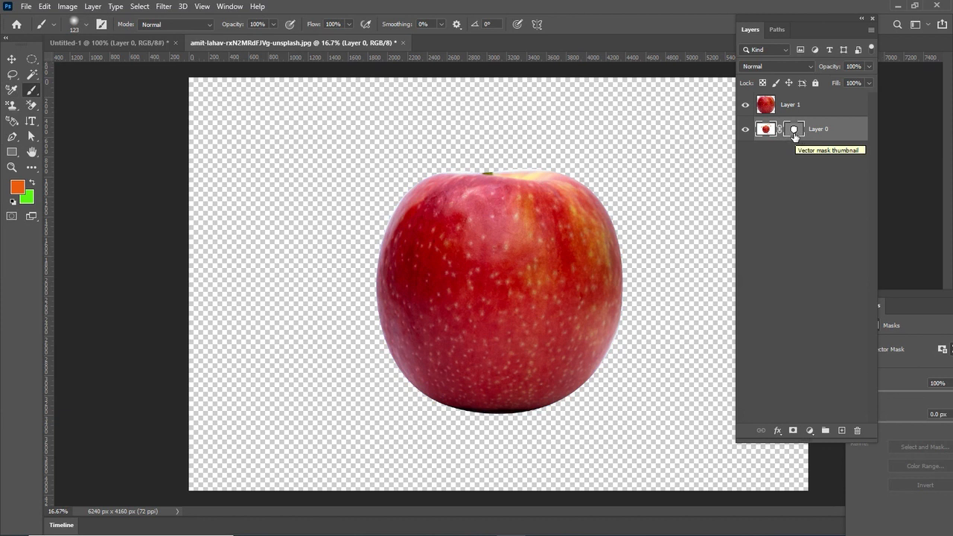
shift+click(793, 136)
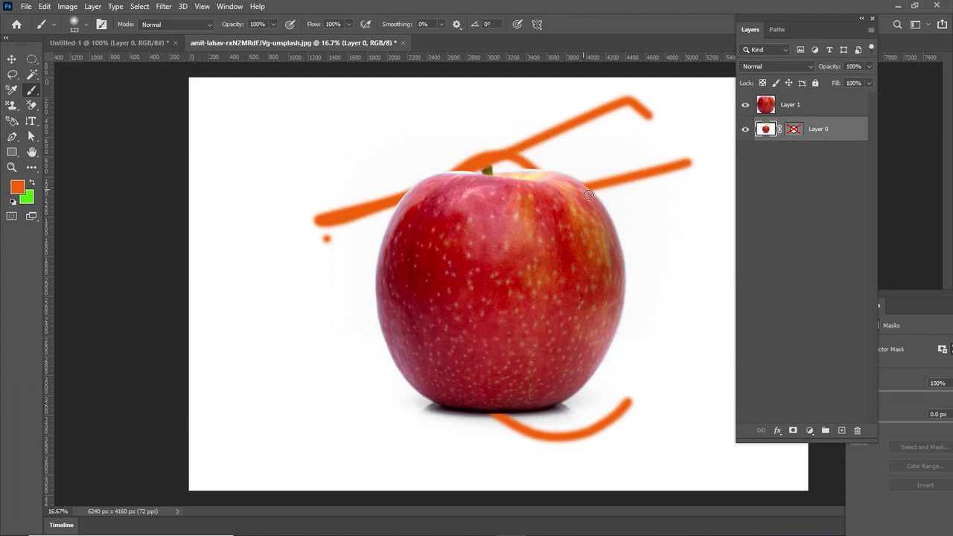
click(765, 130)
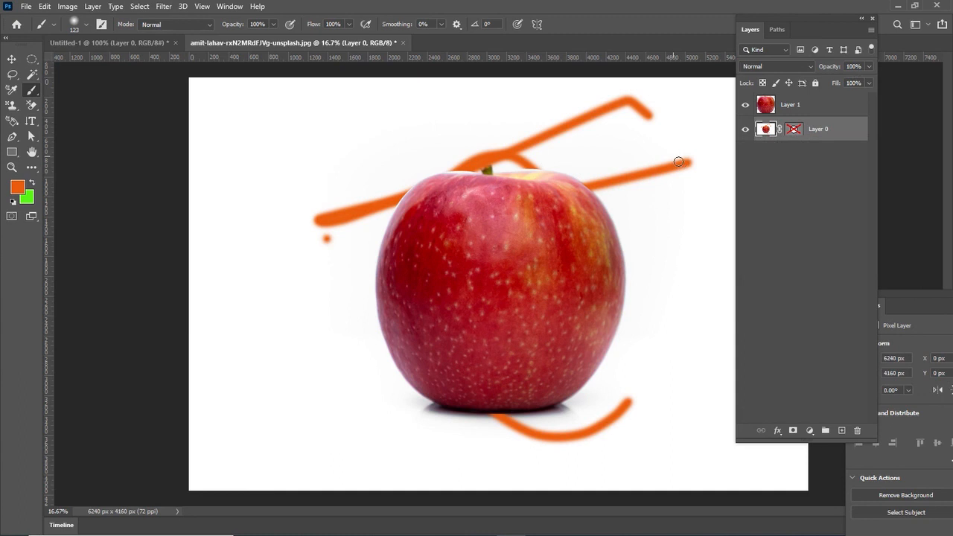
Undo the vector mask's disabling, target the mask again and toggle Layer 0's visibility off and on.
key(ctrl+z)
key(ctrl+z)
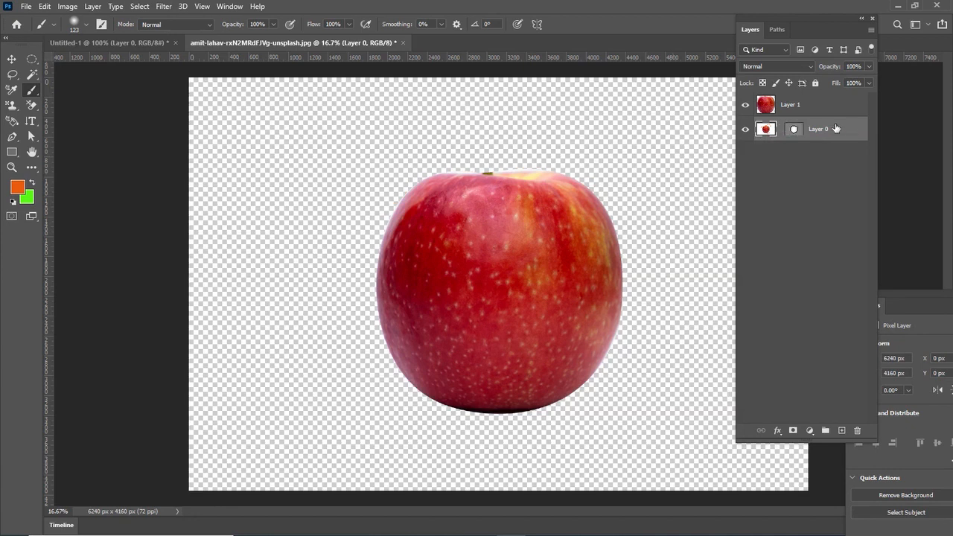
click(779, 129)
click(746, 131)
click(746, 130)
click(747, 130)
click(747, 132)
Try adjusting the vector mask's outline at the apple's left side with the Freeform Pen and Pen tools, undoing each attempt.
drag(12, 137, 50, 148)
click(50, 148)
drag(428, 244, 390, 239)
key(ctrl+z)
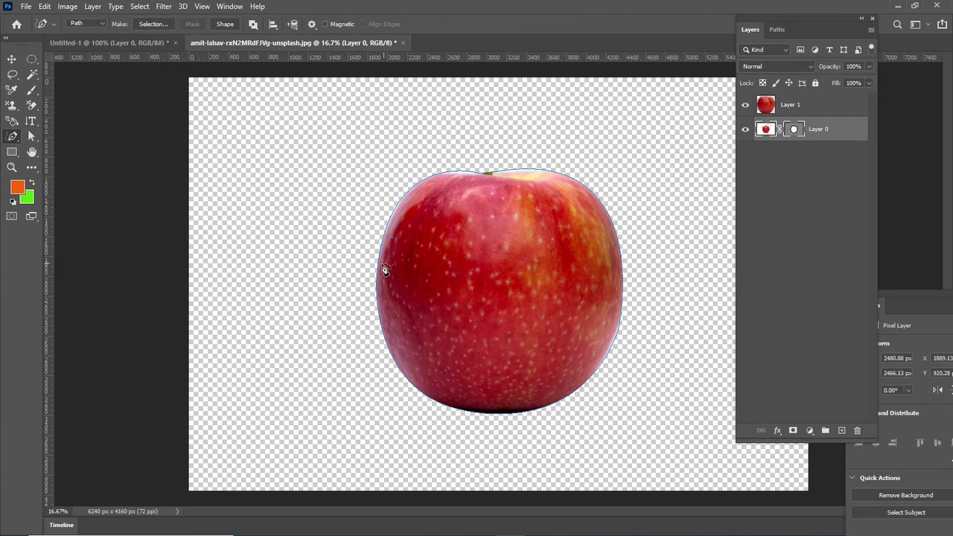
right_click(15, 142)
click(52, 135)
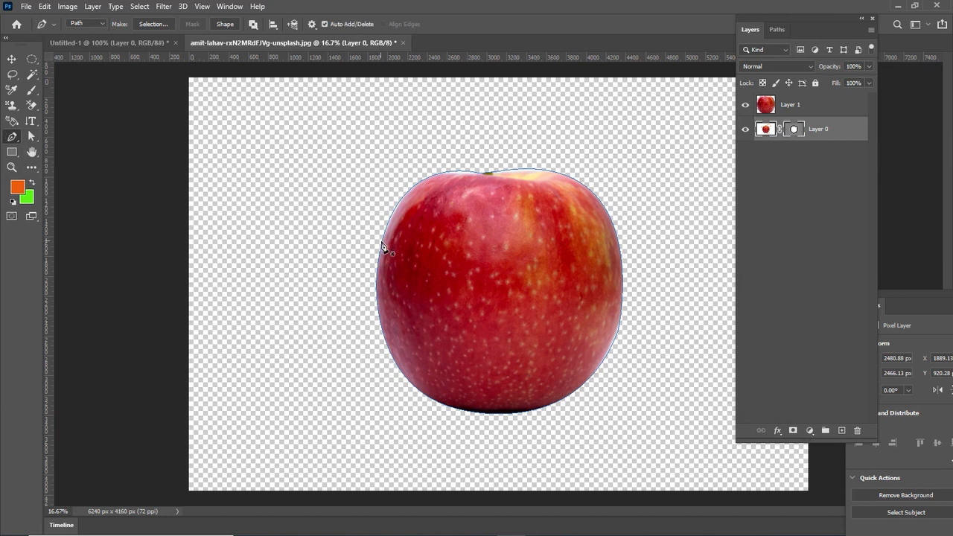
mouse_move(382, 241)
mouse_down()
mouse_move(369, 240)
mouse_move(370, 250)
mouse_up()
key(ctrl+z)
key(ctrl+z)
key(ctrl+z)
Add an anchor point on the mask outline's left side and pull its handle outward to bulge the apple's upper-left edge.
right_click(12, 143)
click(50, 170)
click(378, 265)
drag(396, 149, 349, 134)
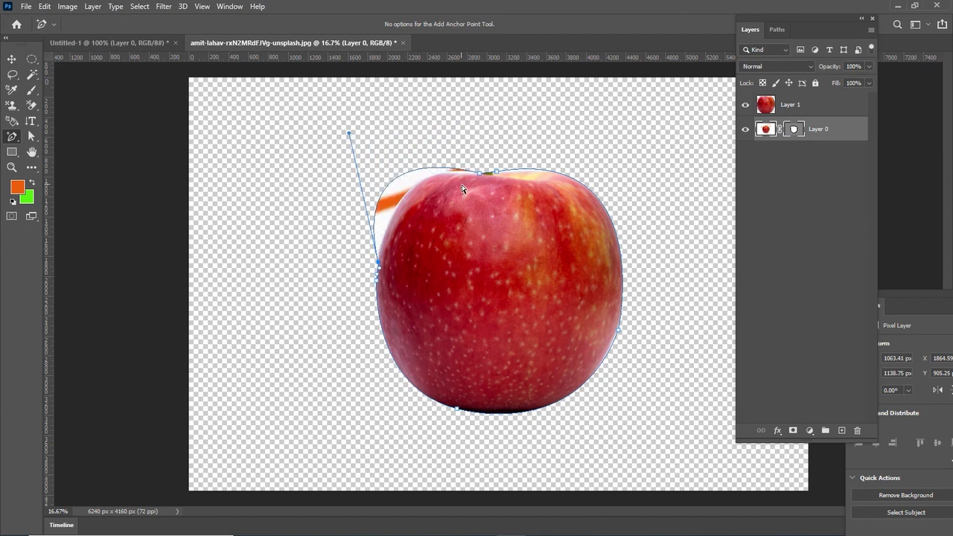
Undo the anchor point, brush, layer copy, vector mask and apple selection changes, and redo the apple selection.
key(ctrl+z)
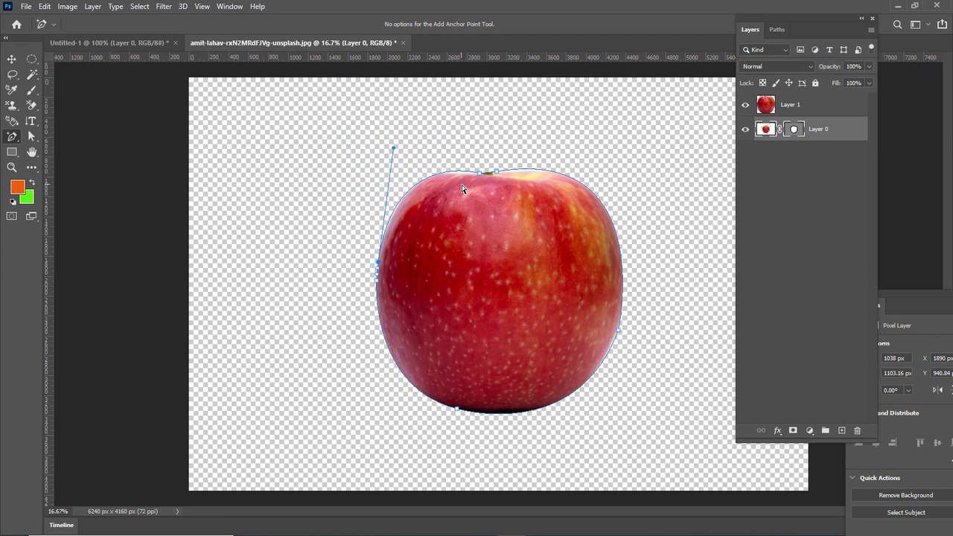
key(ctrl+z)
key(ctrl+z)
key(ctrl+z)
key(ctrl+z)
key(ctrl+z)
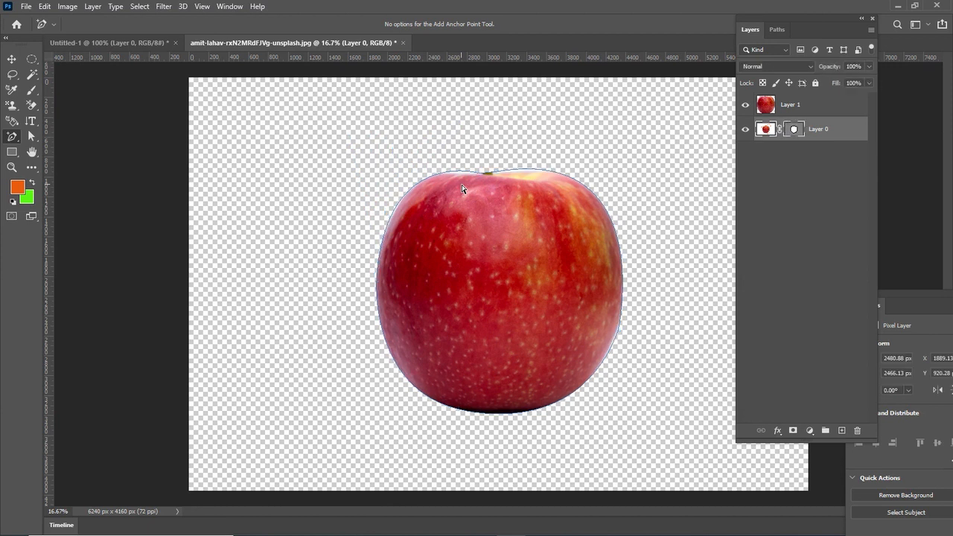
key(ctrl+z)
key(ctrl+z)
key(ctrl+z)
key(ctrl+z)
key(ctrl+z)
key(ctrl+z)
key(ctrl+z)
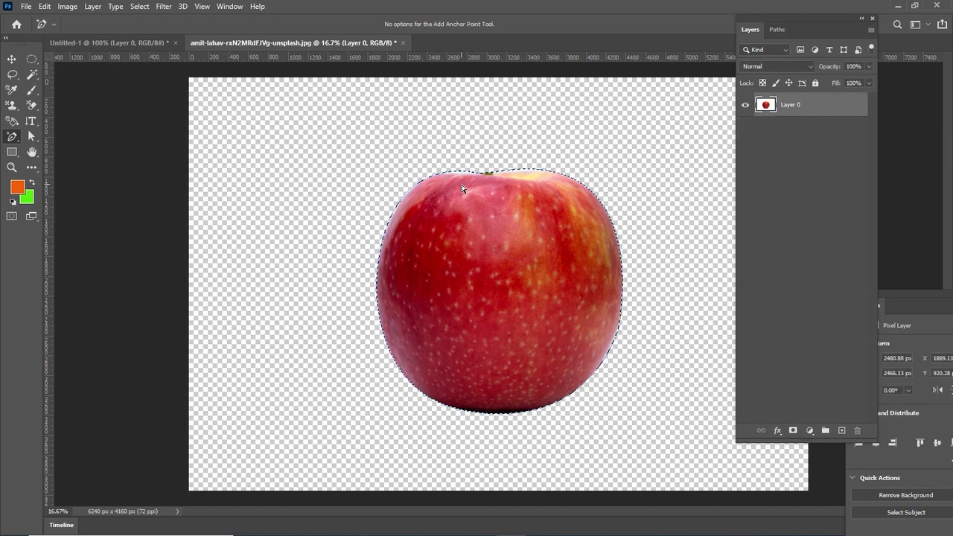
key(ctrl+z)
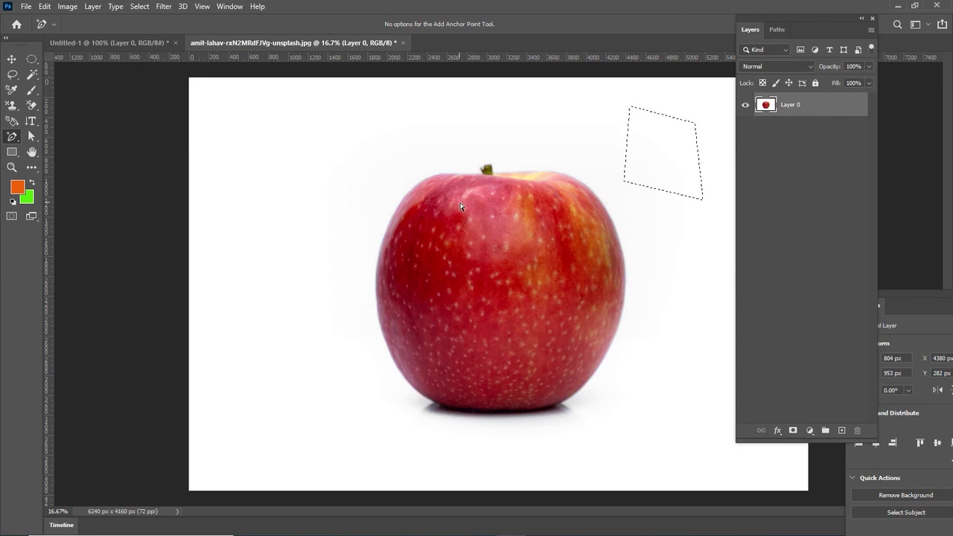
click(44, 6)
click(63, 30)
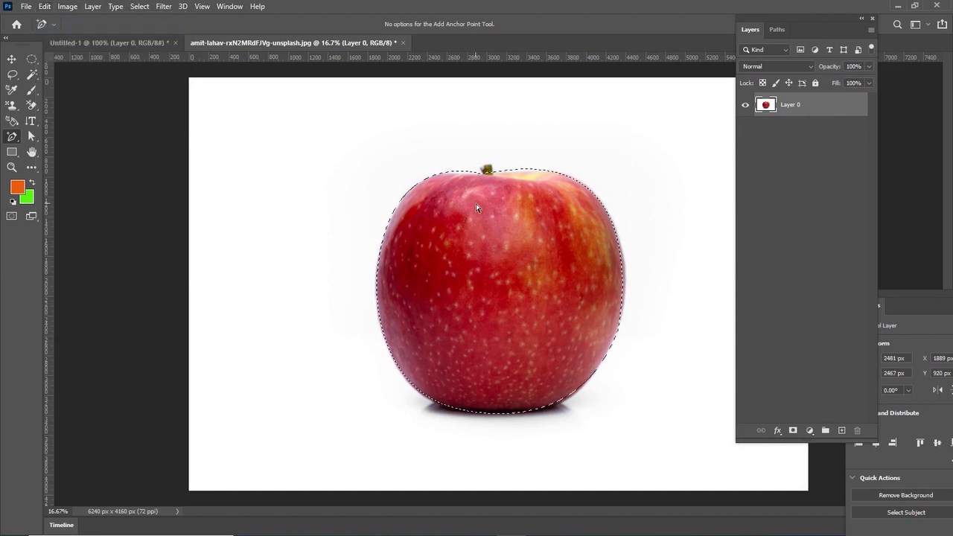
Undo the selections and four-sided work path back to the active apple outline, and load that outline as a selection.
key(ctrl+z)
key(ctrl+z)
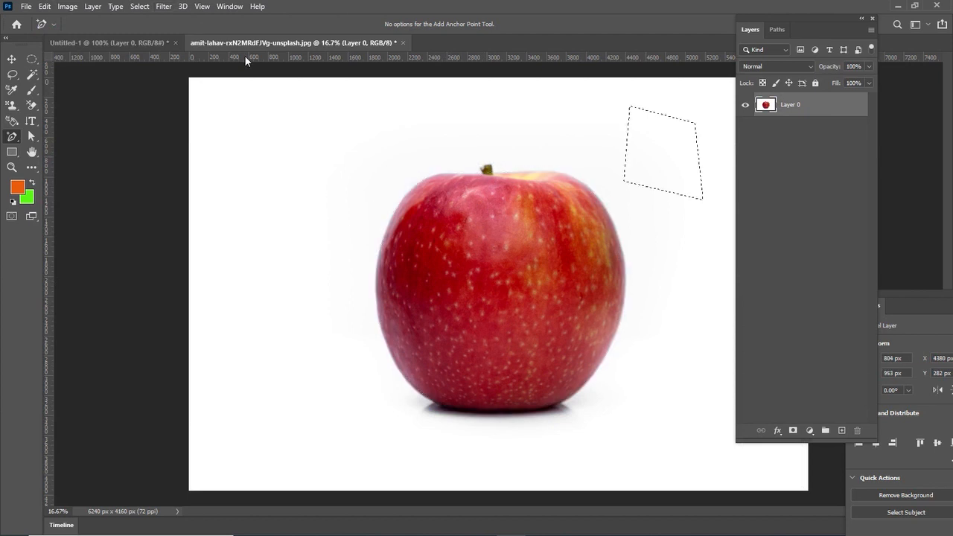
key(ctrl+z)
key(ctrl+z)
key(ctrl+z)
key(ctrl+z)
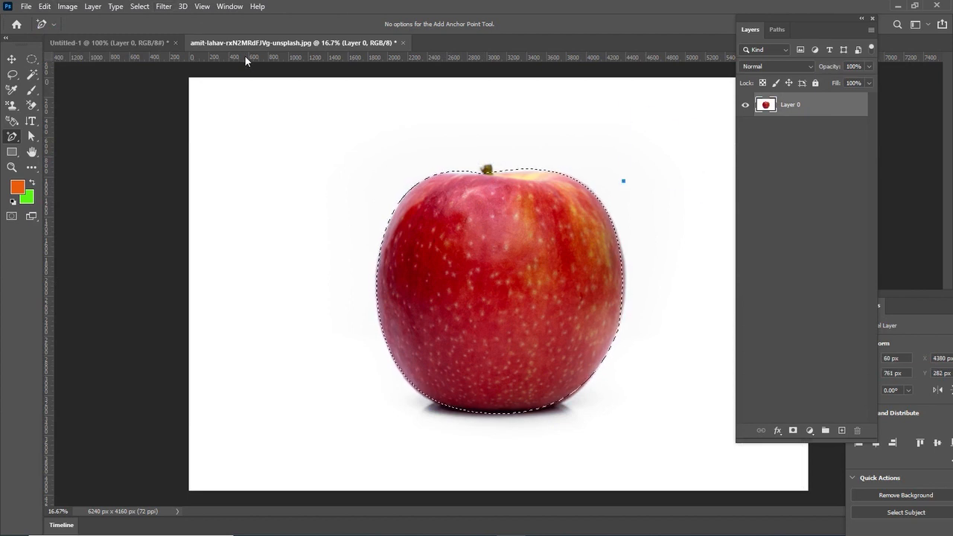
key(ctrl+z)
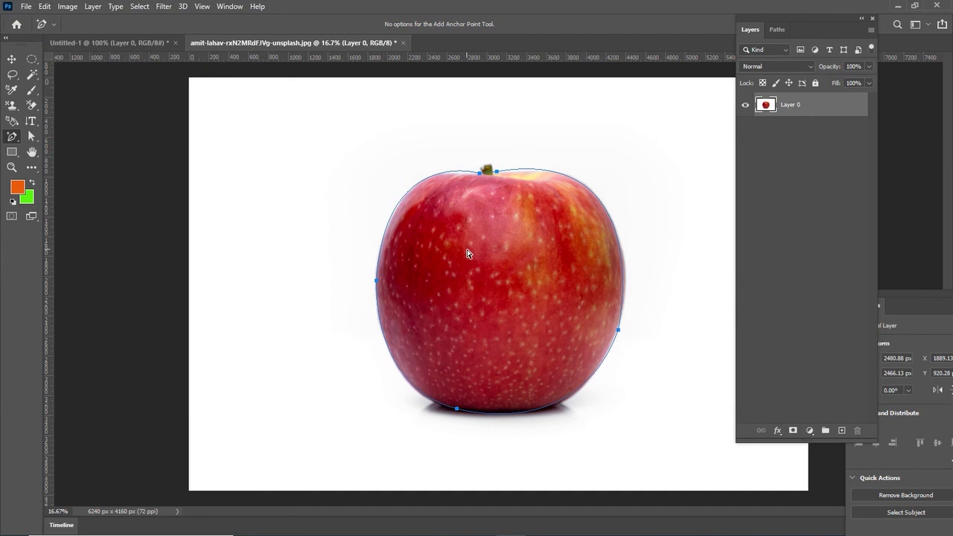
key(ctrl+Return)
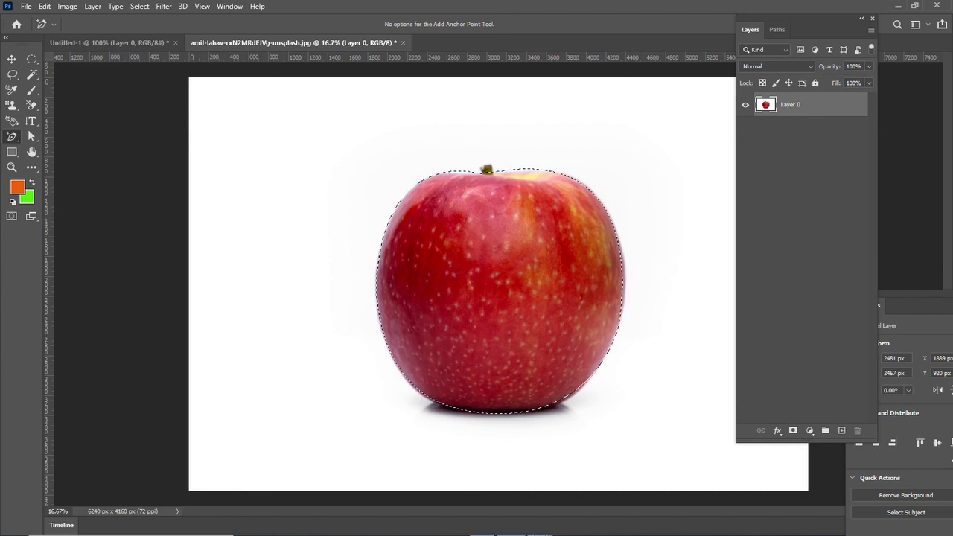
mouse_move(537, 526)
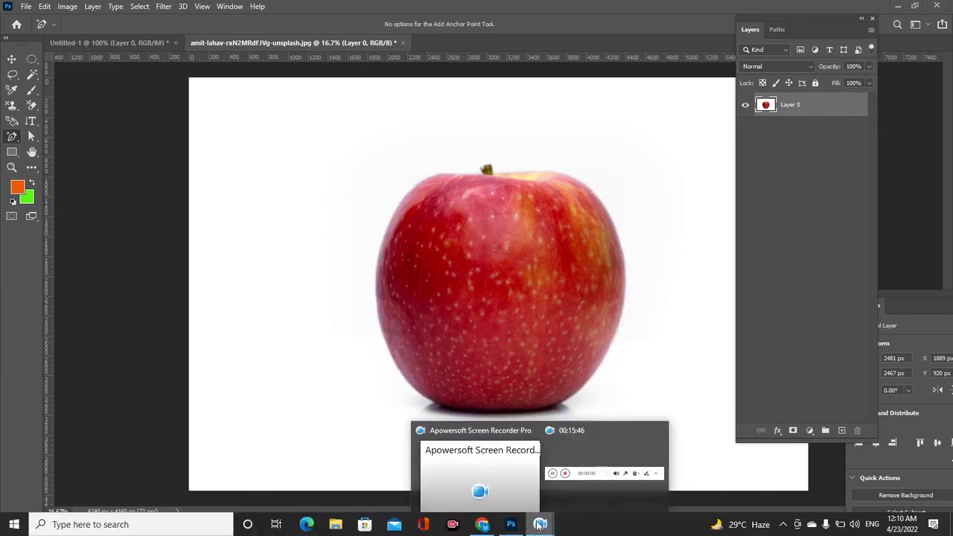
click(587, 431)
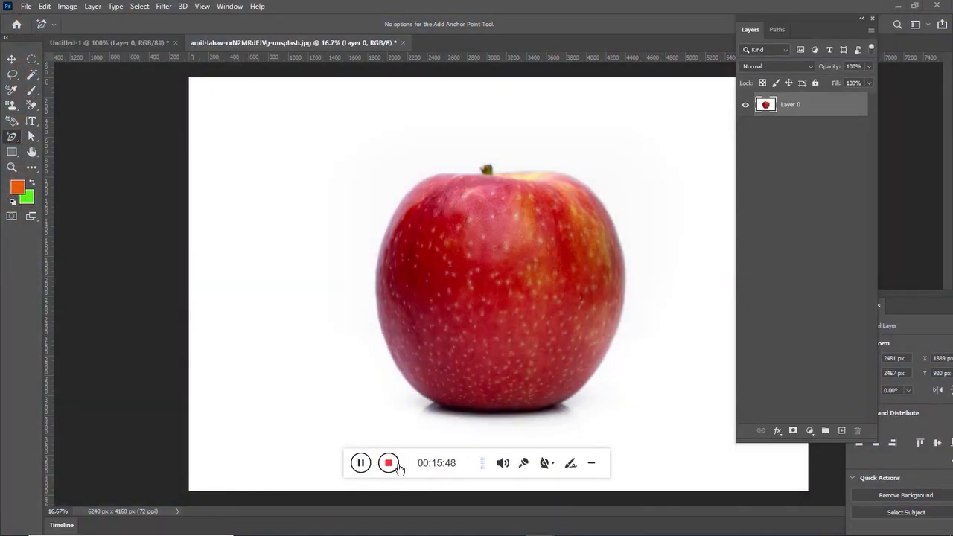